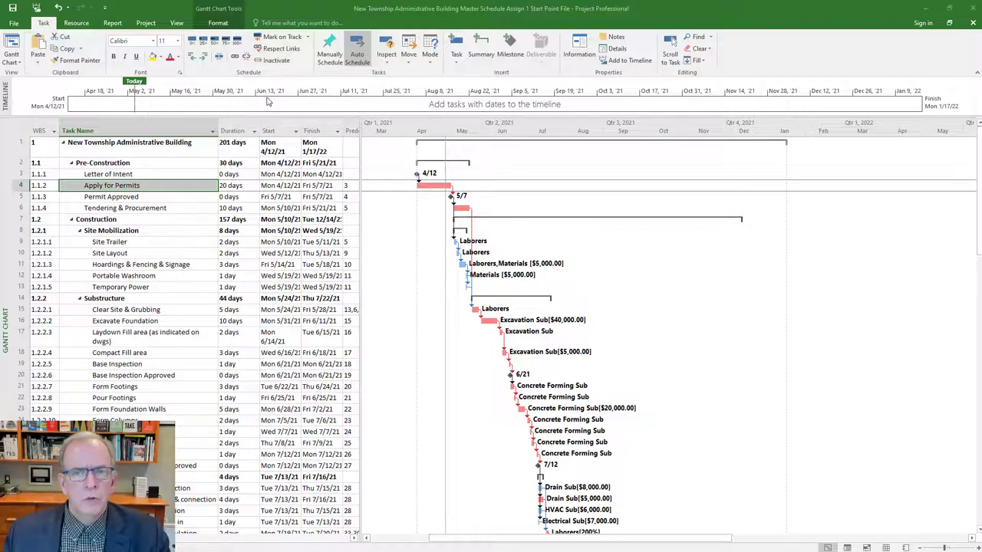
Toggle the Timeline pane off and back on, then drag its lower border down to enlarge it
{"action": "left_click", "coordinate": [176, 23]}
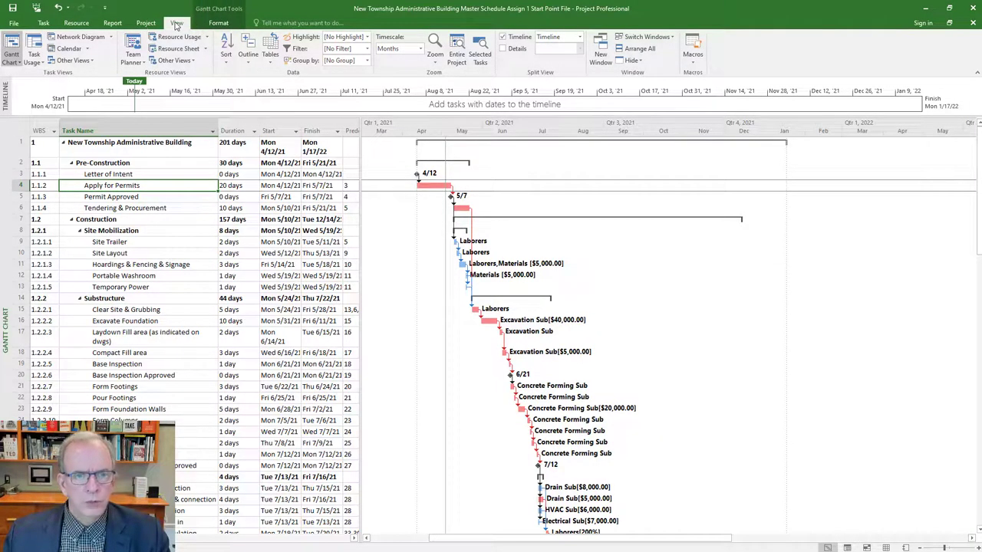
{"action": "left_click", "coordinate": [502, 37]}
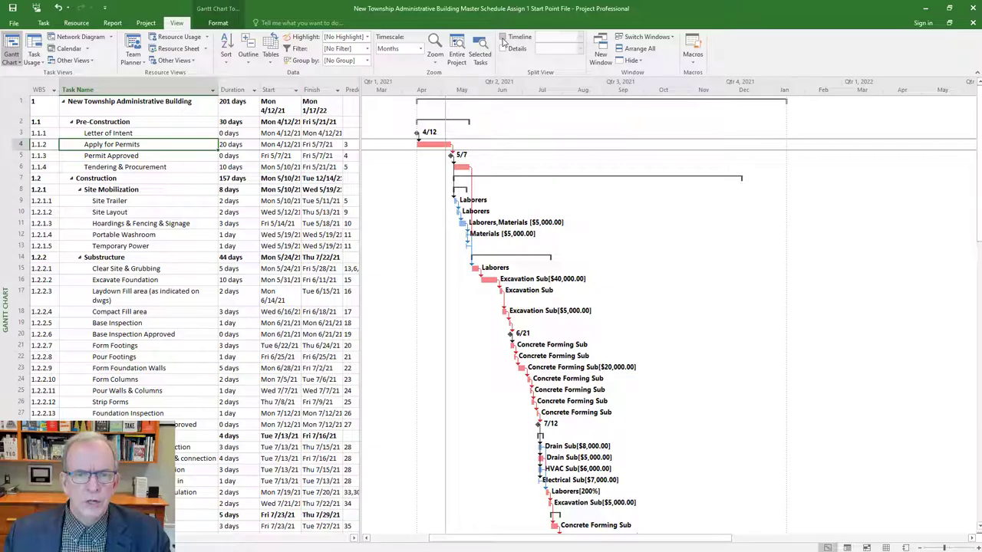
{"action": "left_click", "coordinate": [502, 37]}
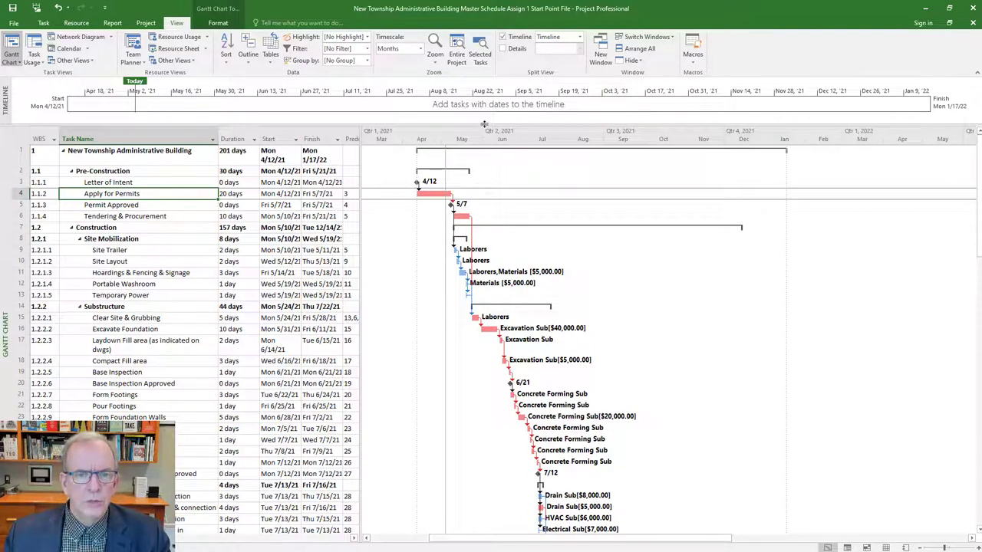
{"action": "left_click_drag", "start_coordinate": [497, 81], "coordinate": [496, 88]}
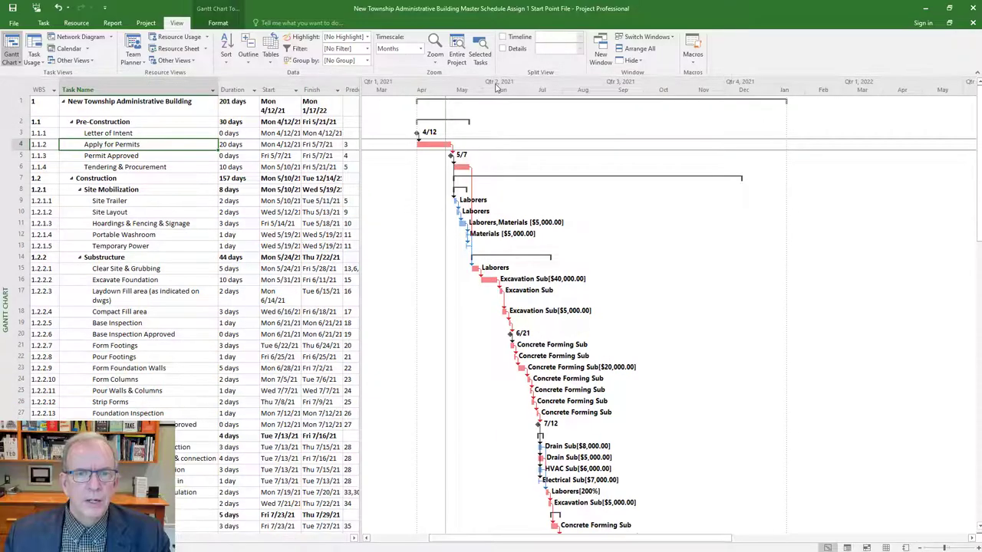
{"action": "left_click", "coordinate": [503, 37]}
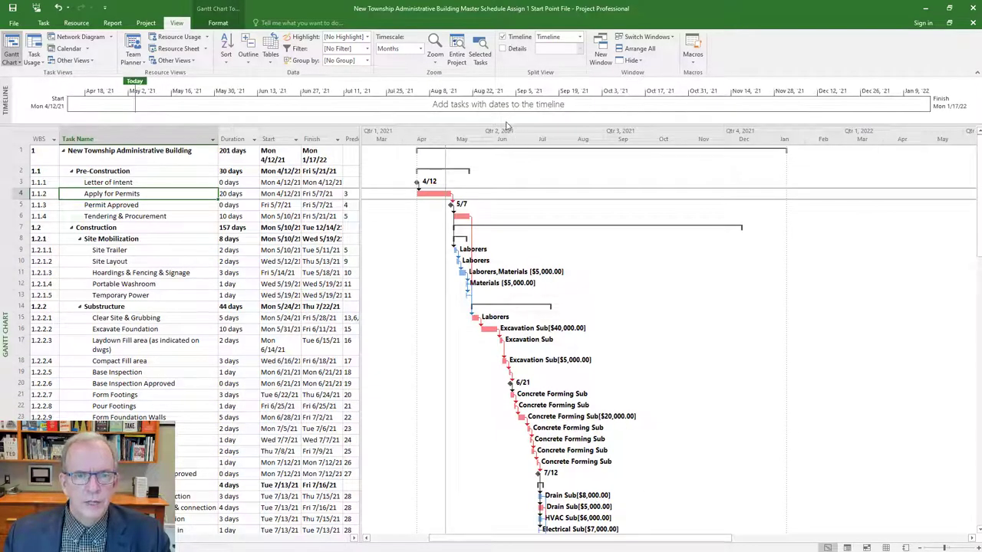
{"action": "left_click_drag", "start_coordinate": [503, 131], "coordinate": [499, 153]}
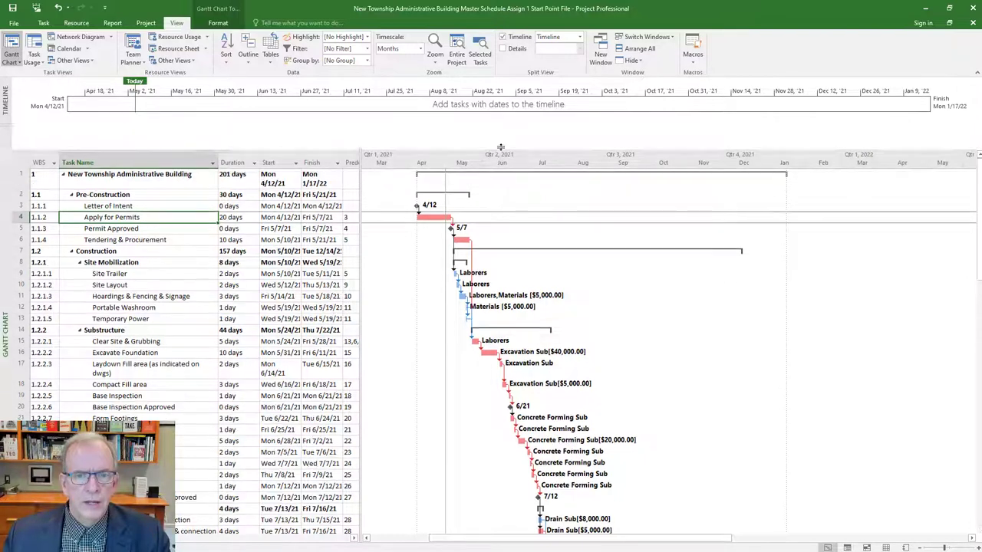
Add row 16, Excavate Foundation, to the timeline from its right-click menu
{"action": "left_click", "coordinate": [472, 112]}
{"action": "left_click", "coordinate": [544, 109]}
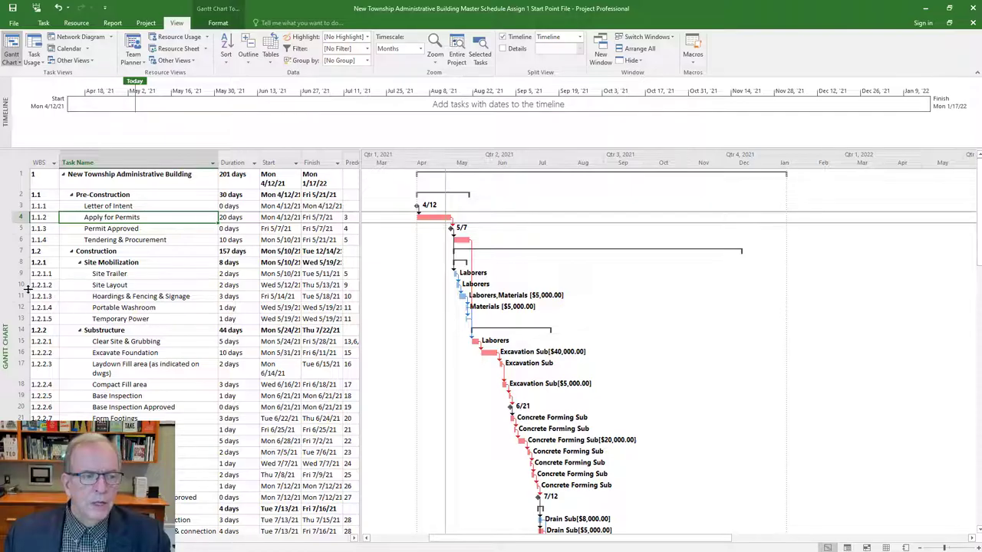
{"action": "left_click", "coordinate": [23, 353]}
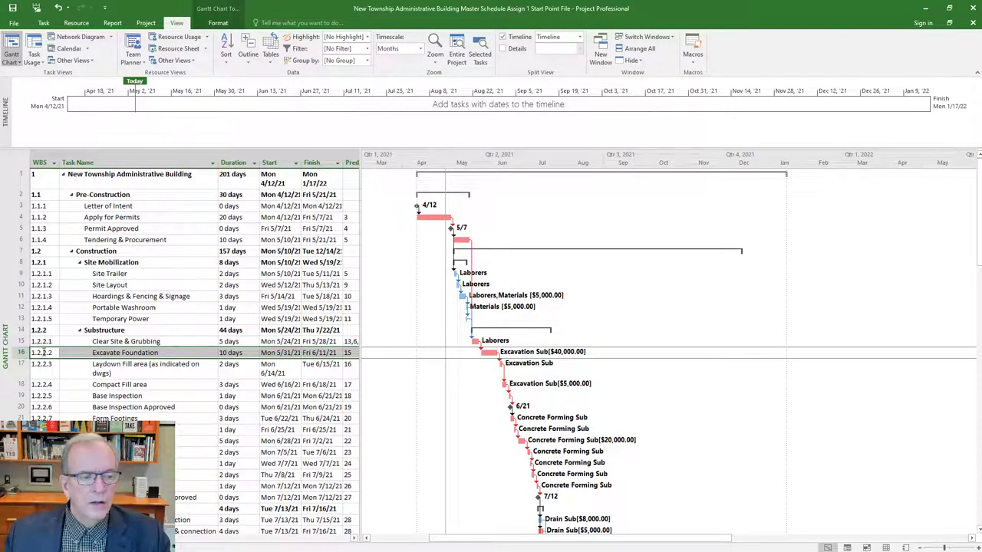
{"action": "right_click", "coordinate": [45, 353]}
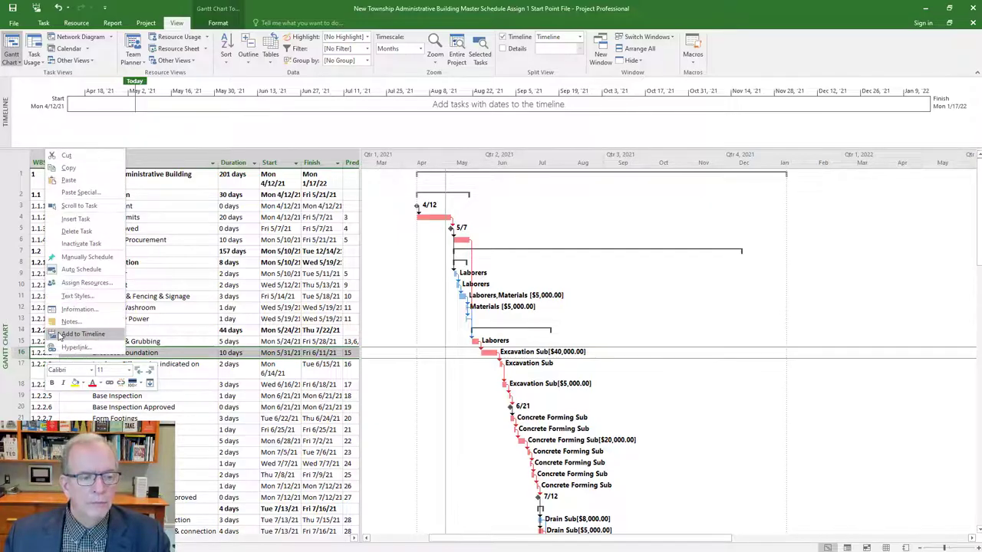
{"action": "left_click", "coordinate": [60, 336]}
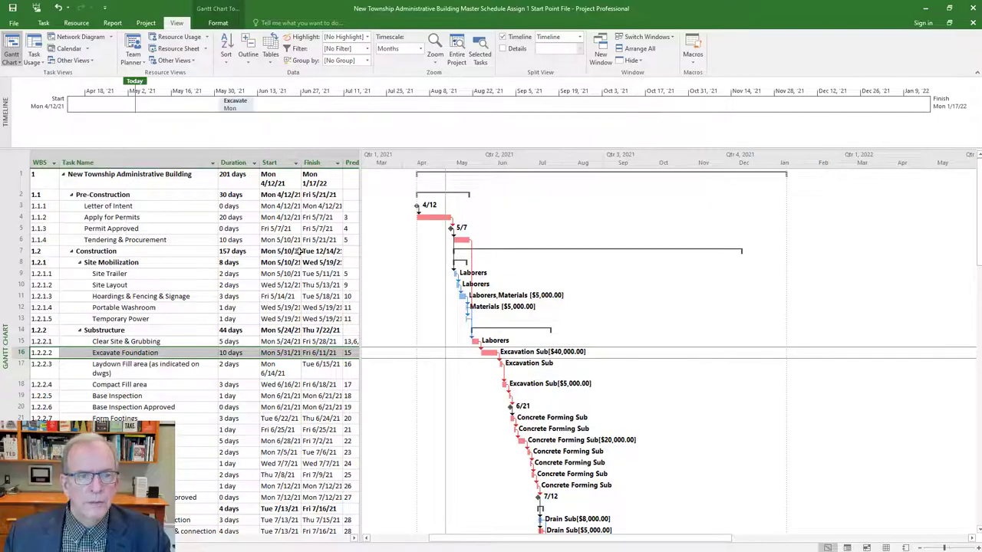
{"action": "mouse_move", "coordinate": [244, 106]}
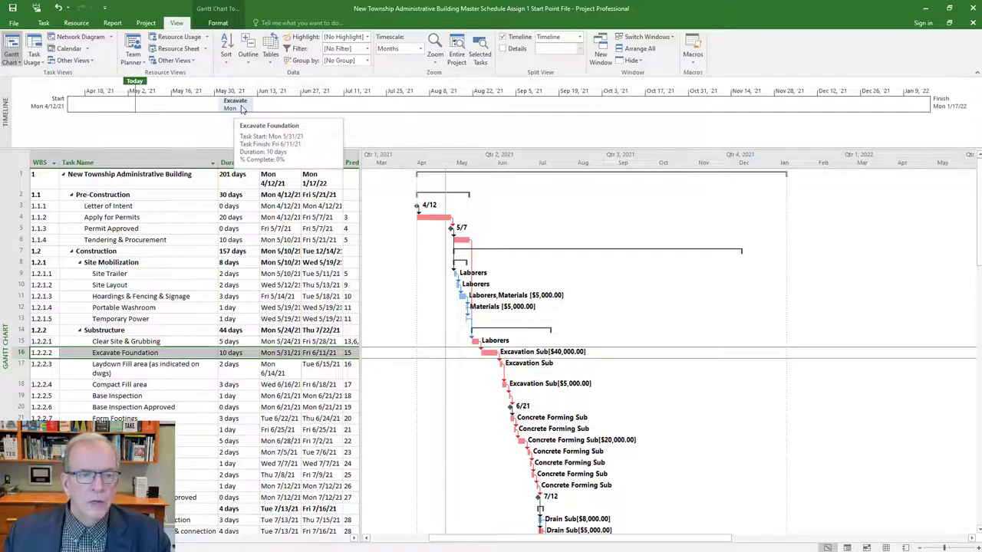
Remove the Excavate Foundation bar from the timeline using its right-click menu
{"action": "left_click", "coordinate": [242, 109]}
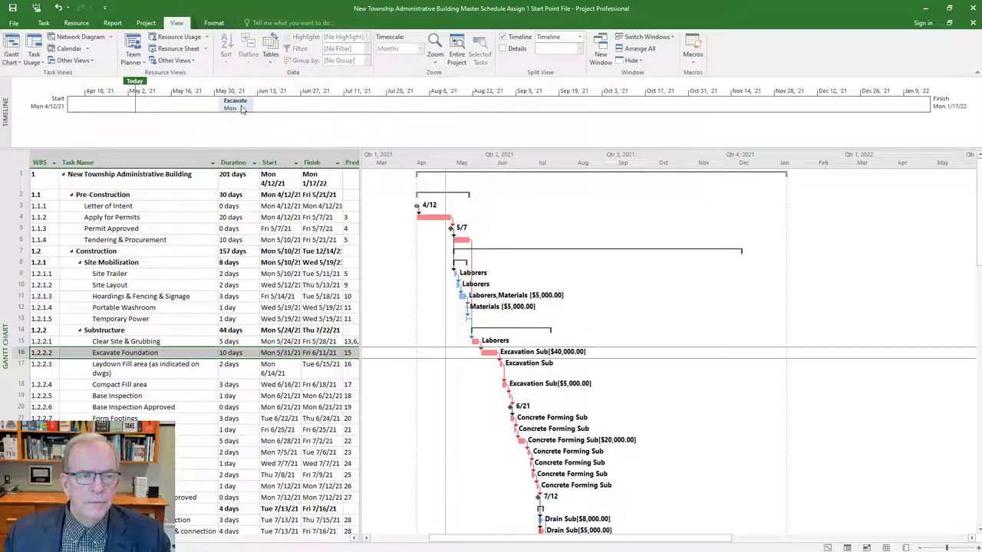
{"action": "right_click", "coordinate": [241, 109]}
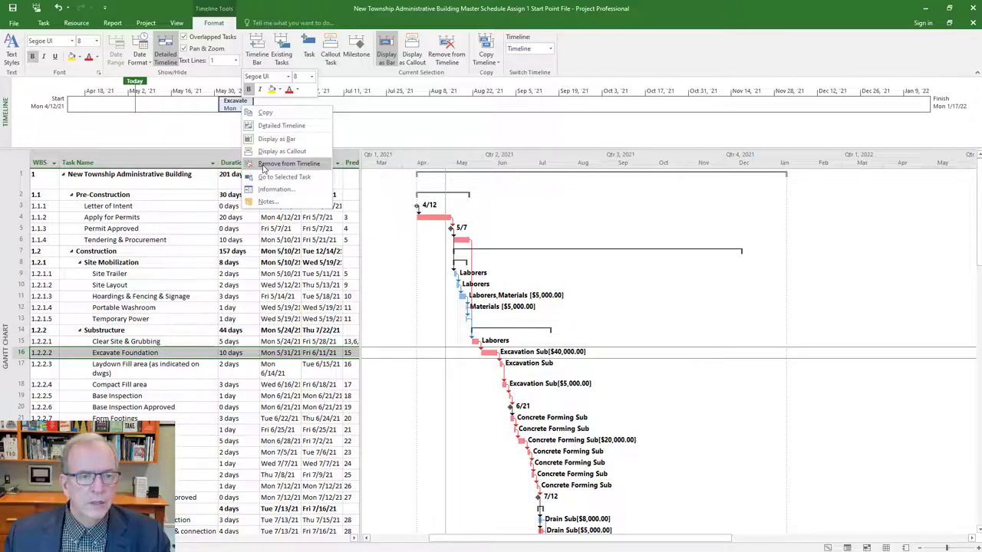
{"action": "left_click", "coordinate": [288, 163]}
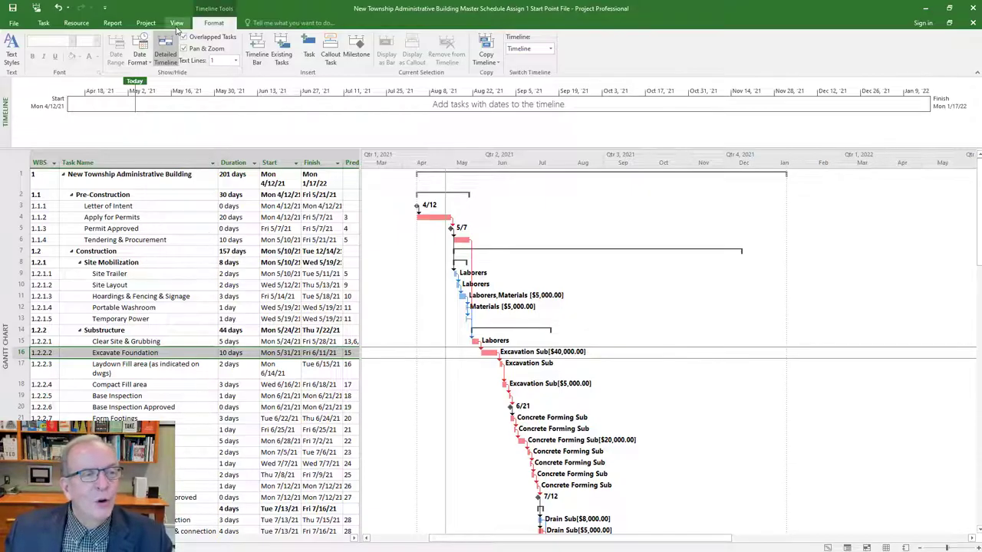
Return to the View tab and select the Construction, Pre-Construction and project summary rows
{"action": "left_click", "coordinate": [177, 24]}
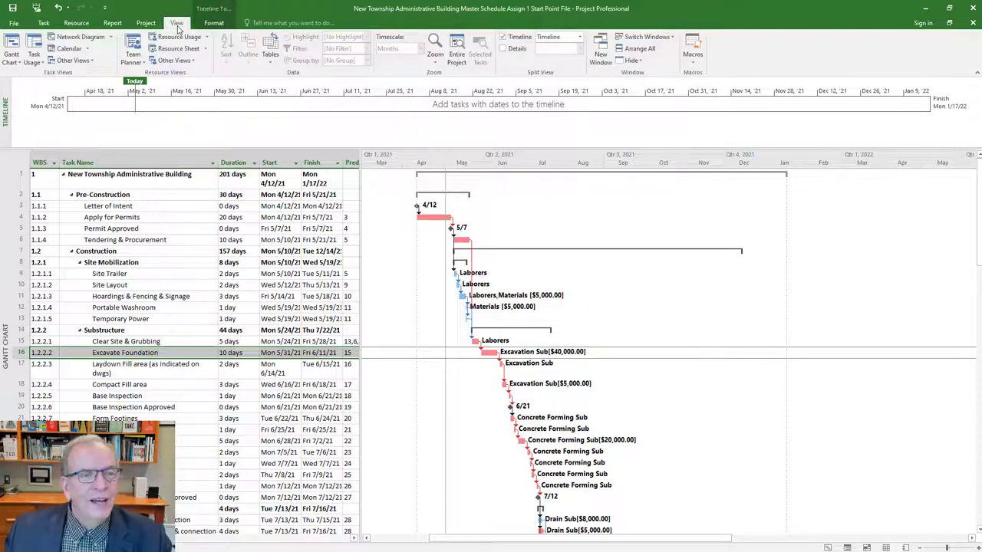
{"action": "left_click", "coordinate": [163, 251]}
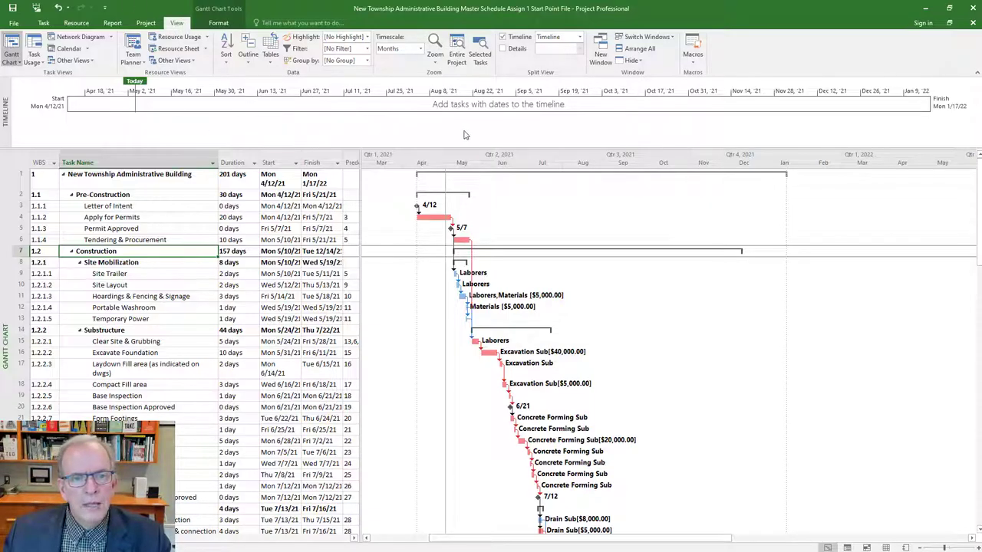
{"action": "left_click", "coordinate": [109, 197]}
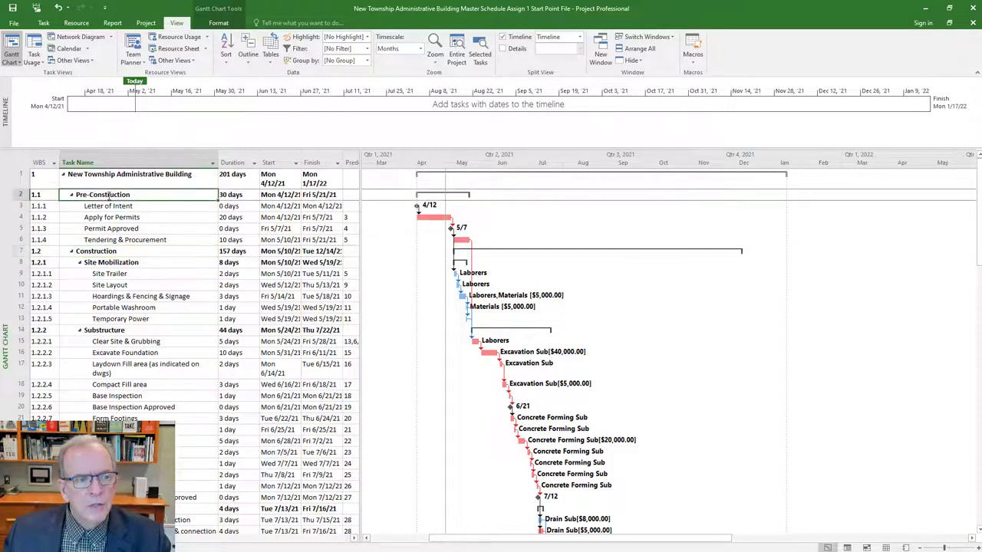
{"action": "left_click", "coordinate": [96, 253]}
{"action": "left_click", "coordinate": [121, 177]}
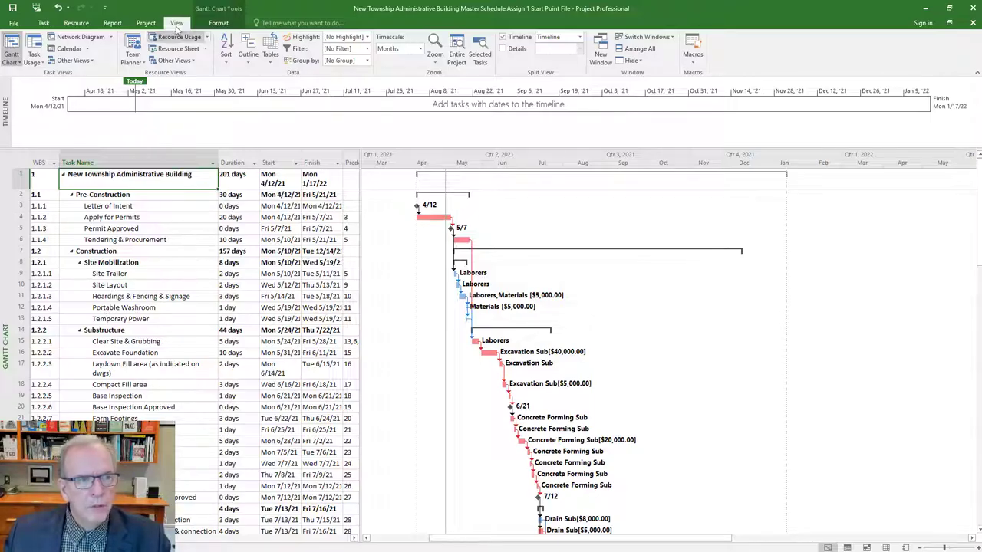
{"action": "left_click", "coordinate": [248, 61]}
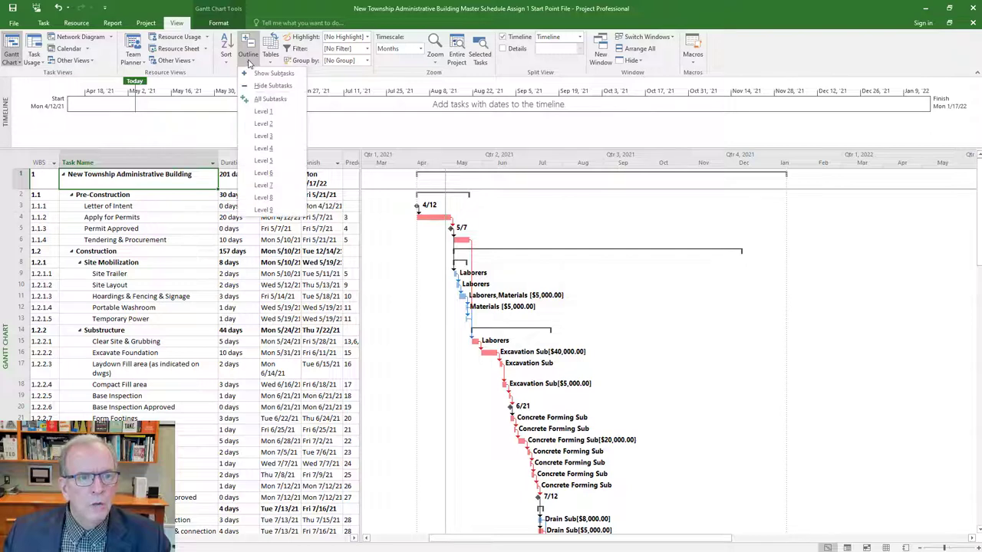
{"action": "left_click", "coordinate": [253, 100]}
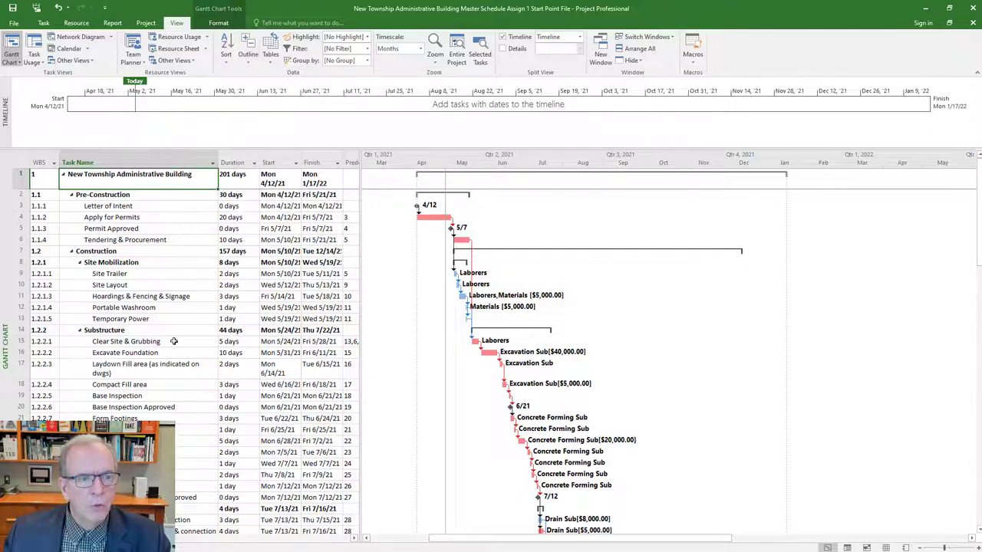
{"action": "left_click", "coordinate": [80, 263]}
{"action": "left_click", "coordinate": [80, 275]}
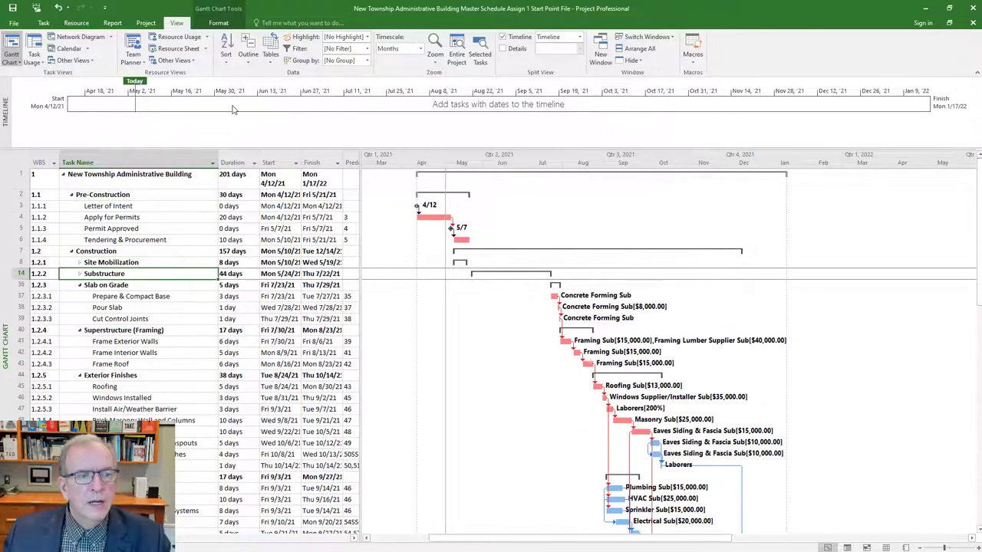
{"action": "left_click", "coordinate": [248, 55]}
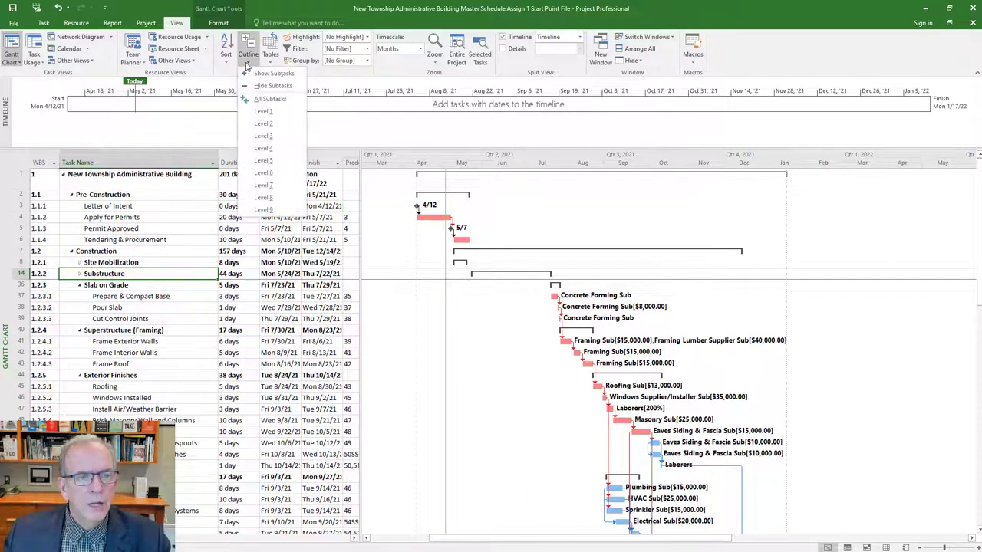
{"action": "left_click", "coordinate": [269, 99]}
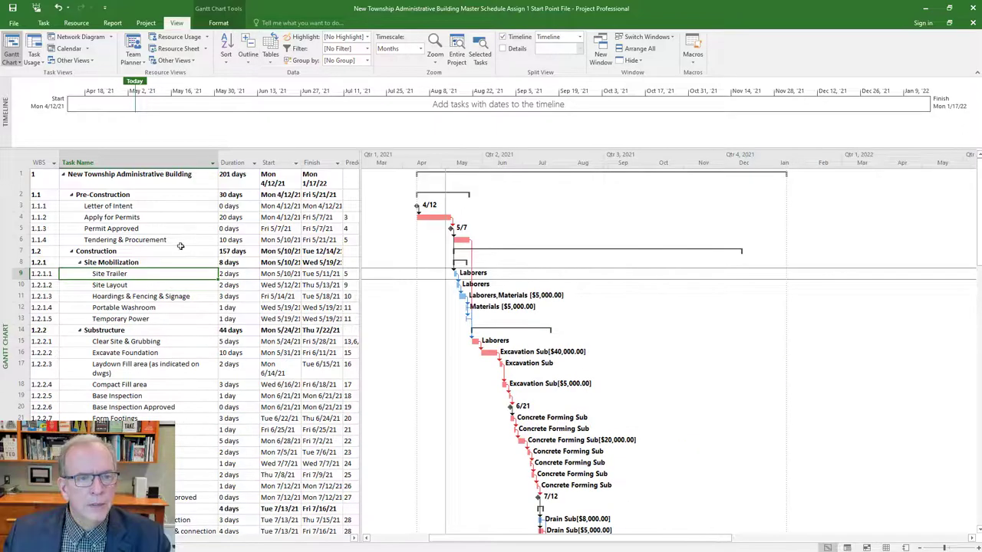
Apply the Milestones filter from the View tab's Filter list
{"action": "left_click", "coordinate": [367, 49]}
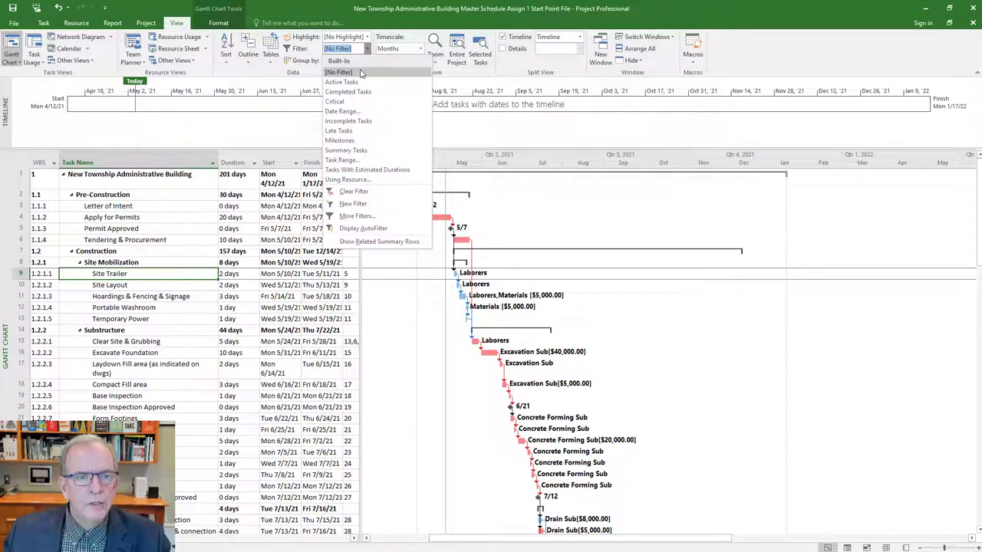
{"action": "left_click", "coordinate": [340, 141]}
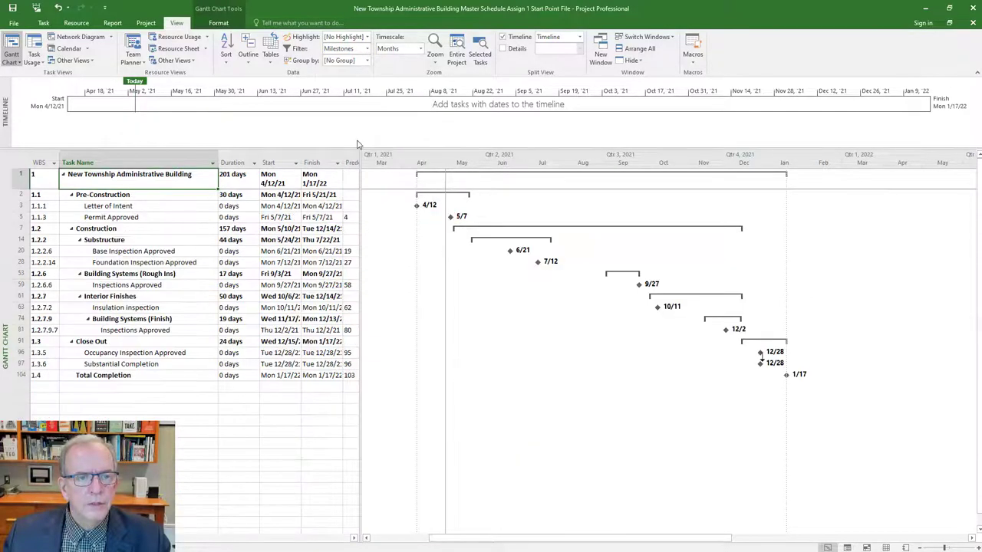
Hide summary tasks and add the ten milestones, Letter of Intent to Total Completion, to the timeline
{"action": "left_click", "coordinate": [220, 23]}
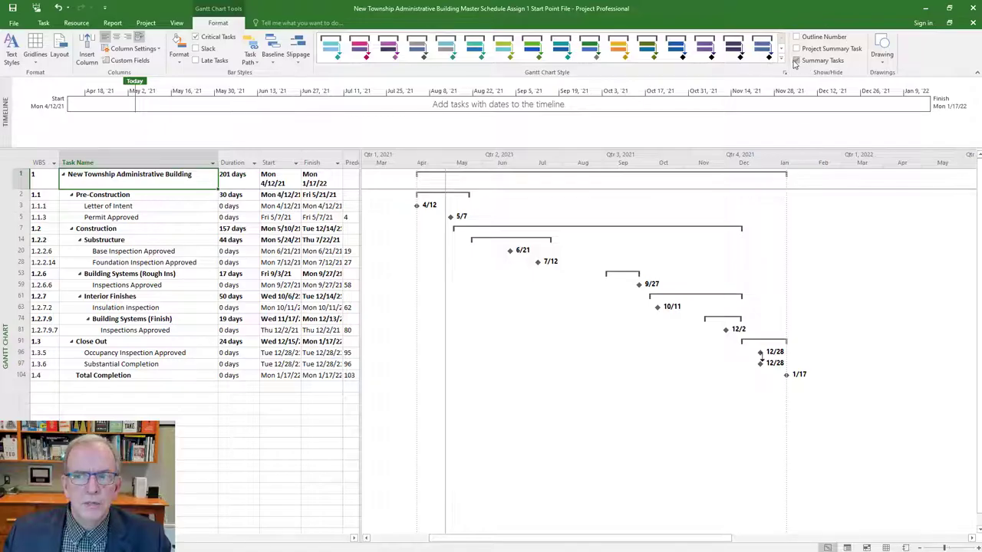
{"action": "left_click", "coordinate": [797, 61]}
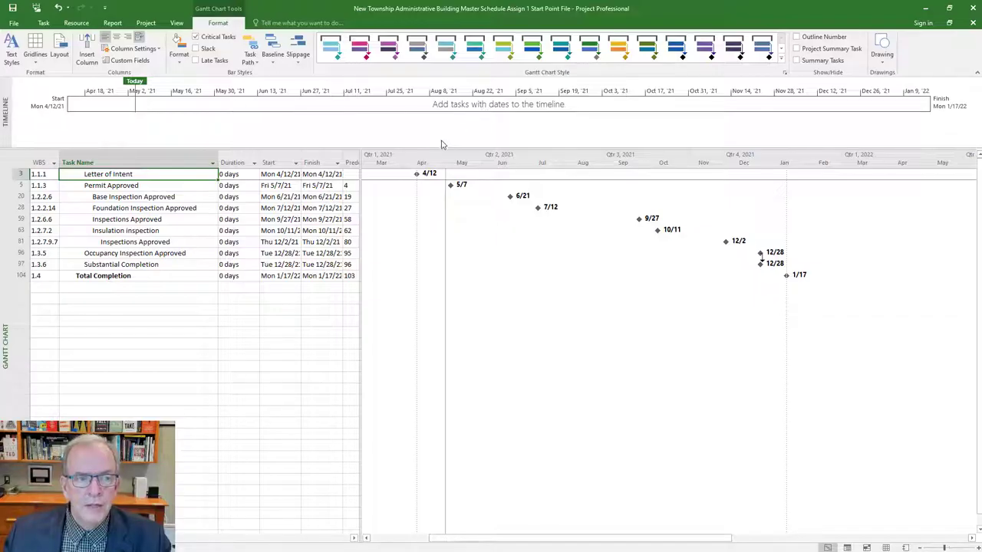
{"action": "left_click_drag", "start_coordinate": [19, 174], "coordinate": [18, 274]}
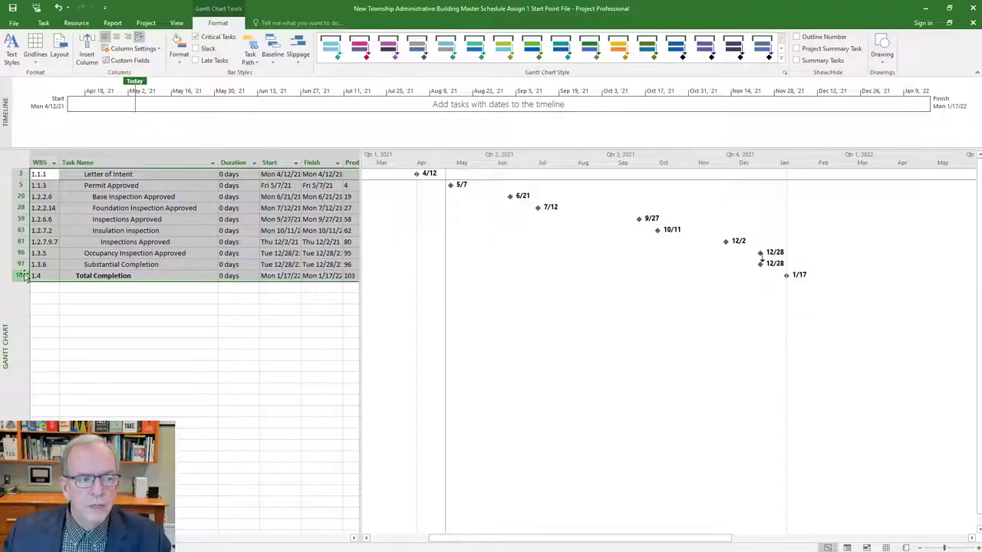
{"action": "right_click", "coordinate": [74, 253]}
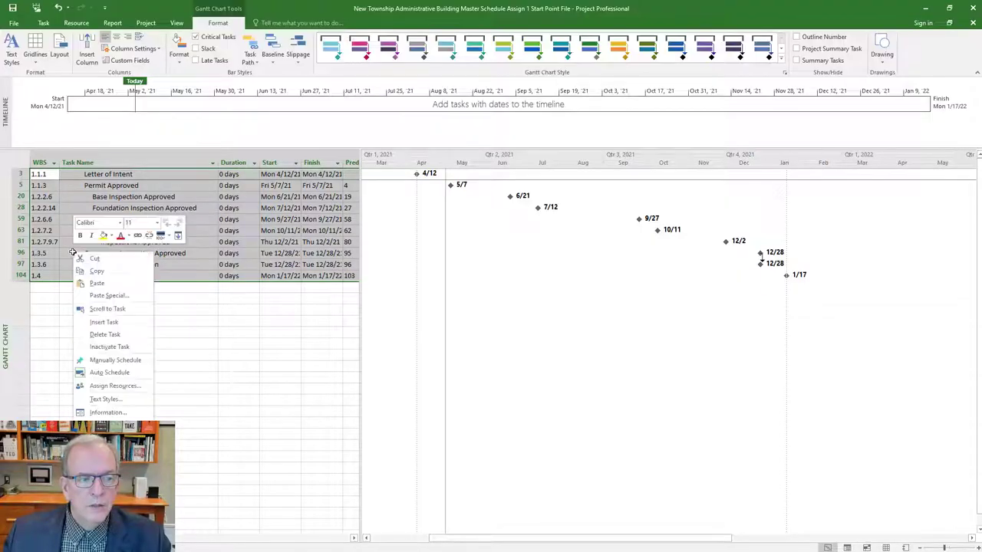
{"action": "left_click", "coordinate": [96, 399]}
{"action": "left_click", "coordinate": [107, 439]}
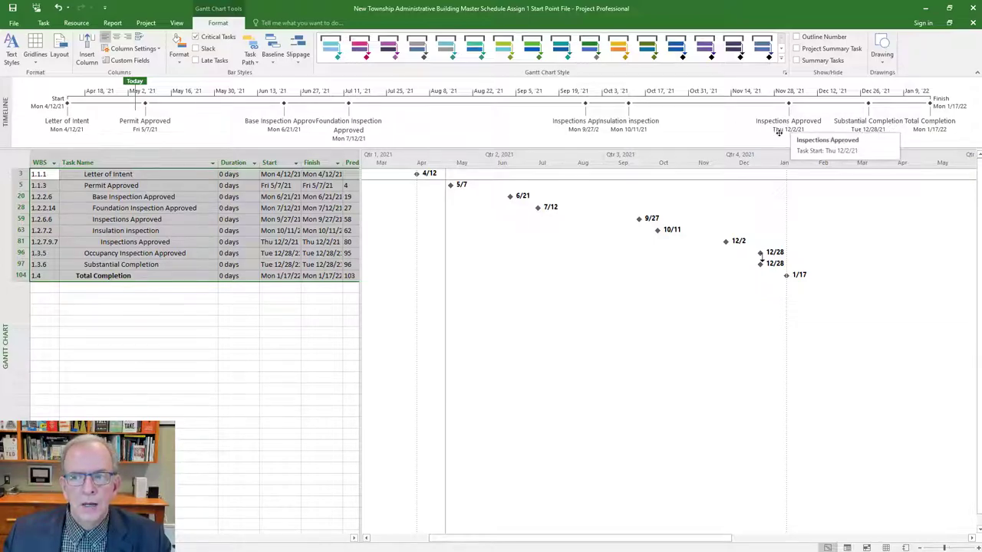
Show summary tasks again, then add rows 1–104 to the timeline as phase bars
{"action": "left_click", "coordinate": [796, 61]}
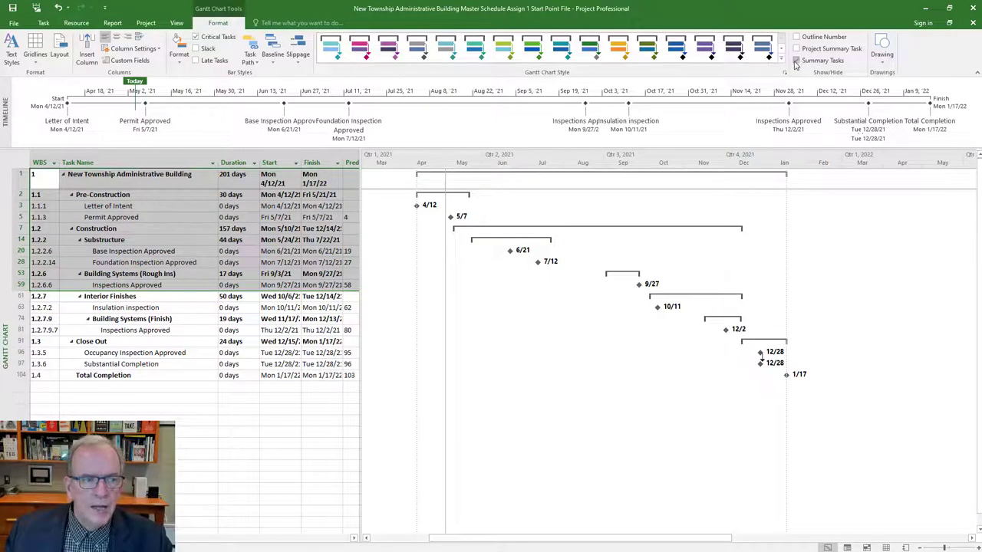
{"action": "left_click", "coordinate": [161, 419]}
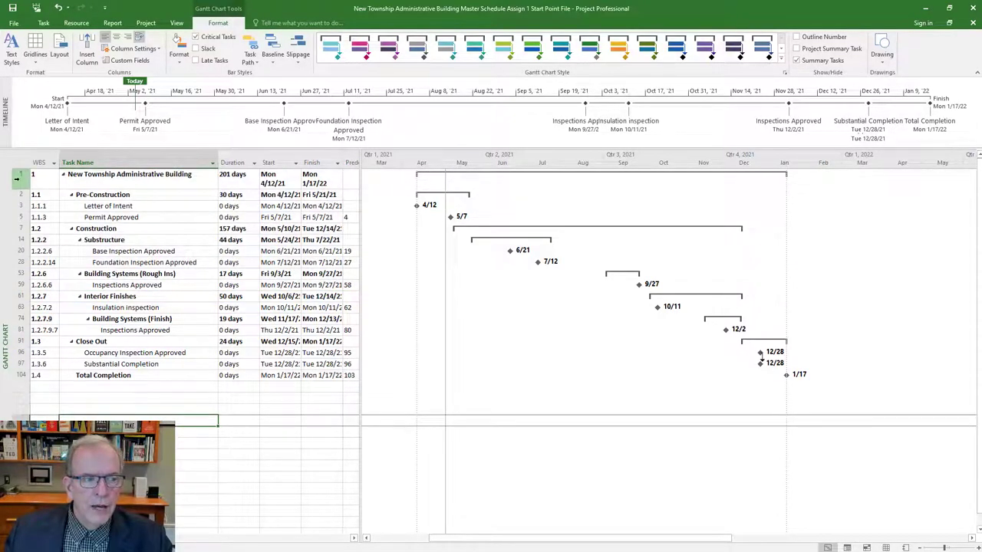
{"action": "left_click_drag", "start_coordinate": [21, 175], "coordinate": [4, 375]}
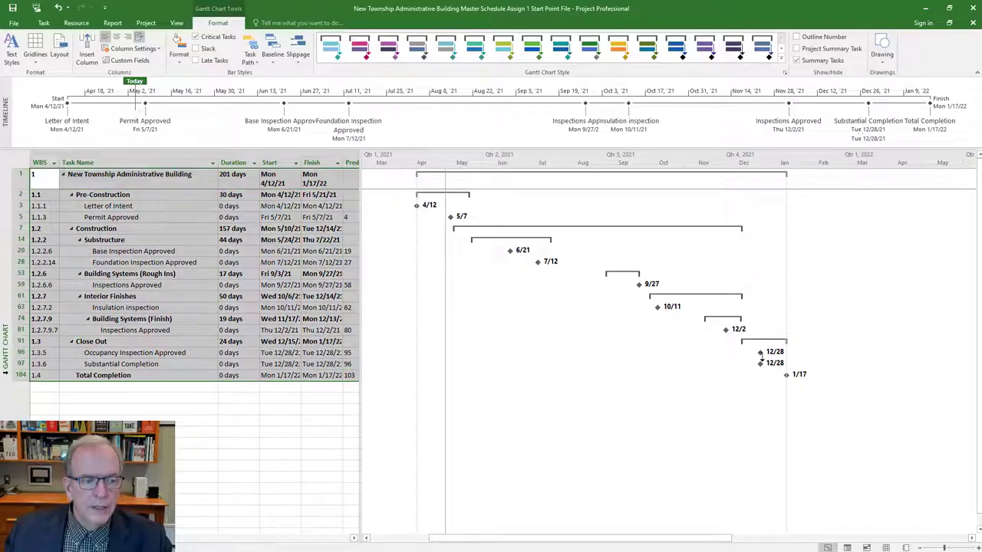
{"action": "right_click", "coordinate": [130, 217]}
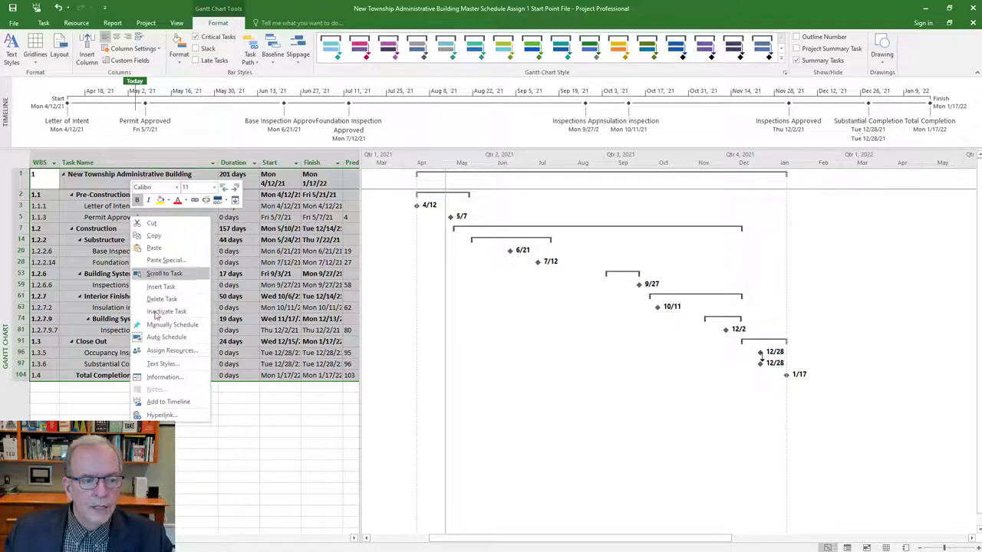
{"action": "left_click", "coordinate": [167, 402]}
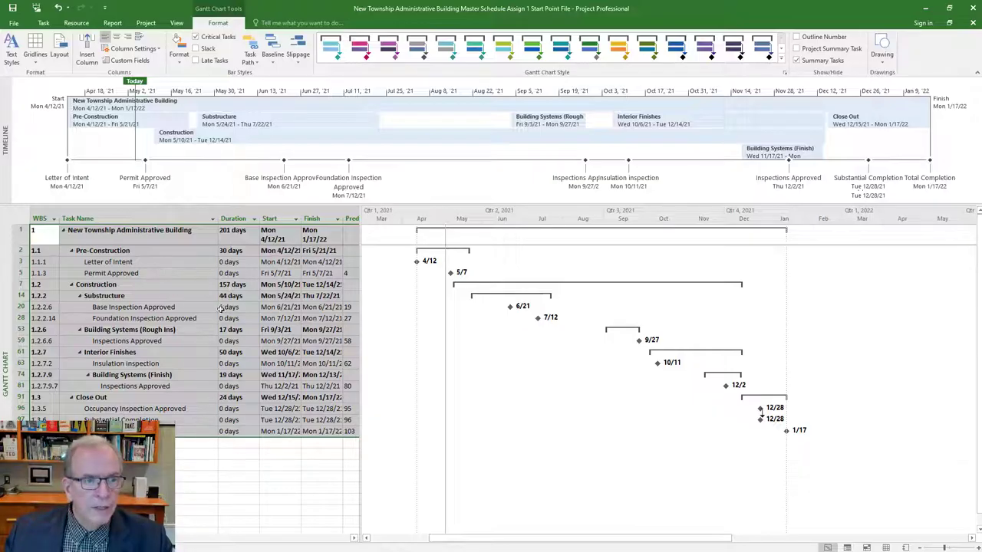
Set the View tab's Filter back to [No Filter] so all tasks are listed
{"action": "left_click", "coordinate": [176, 23]}
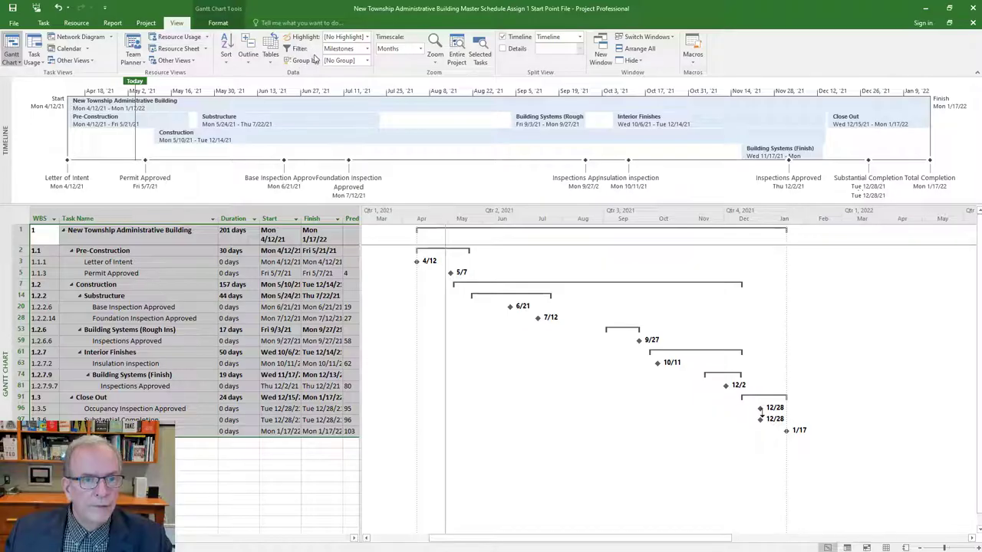
{"action": "left_click", "coordinate": [364, 49]}
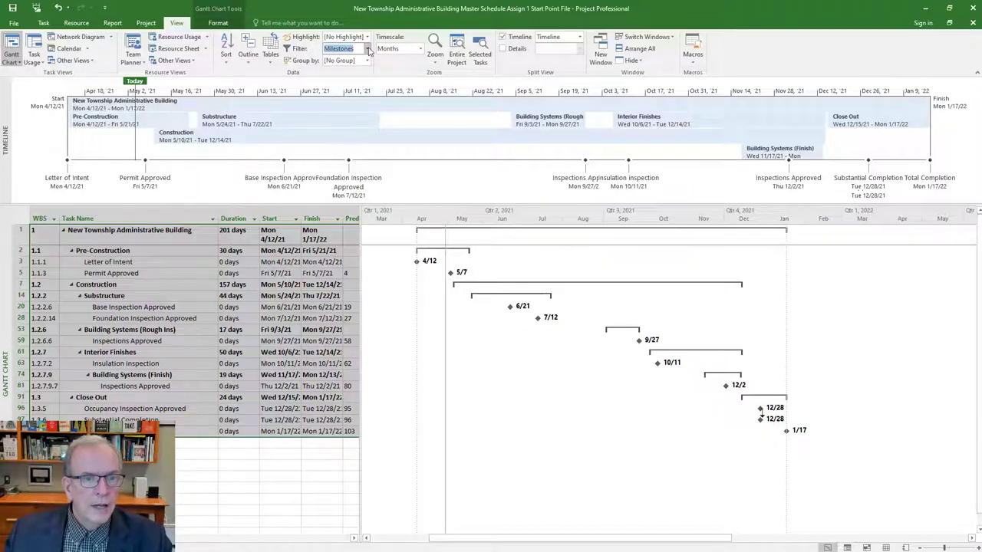
{"action": "left_click", "coordinate": [368, 49]}
{"action": "left_click", "coordinate": [351, 72]}
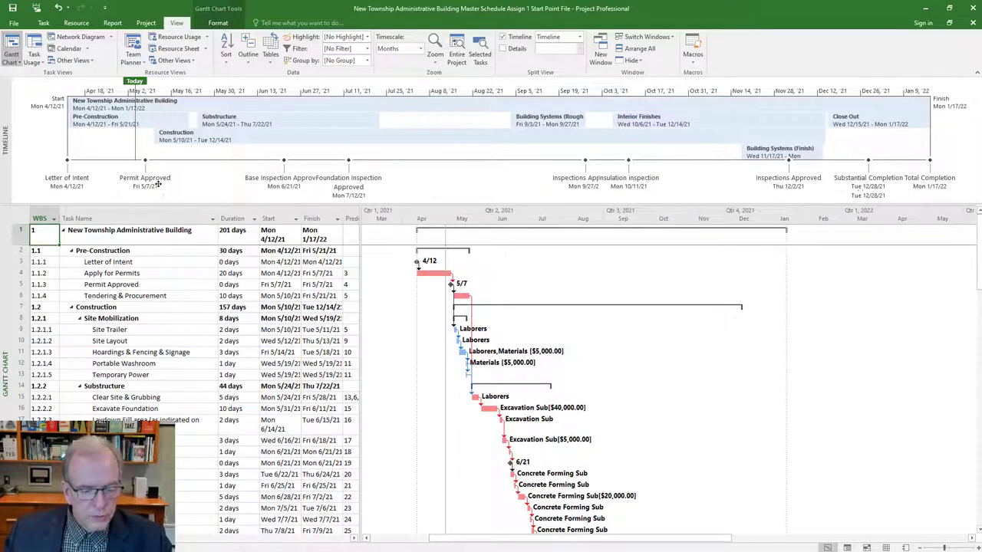
Drag the Inspections Approved, Insulation inspection and Substantial Completion timeline labels apart so none overlap
{"action": "left_click", "coordinate": [278, 182]}
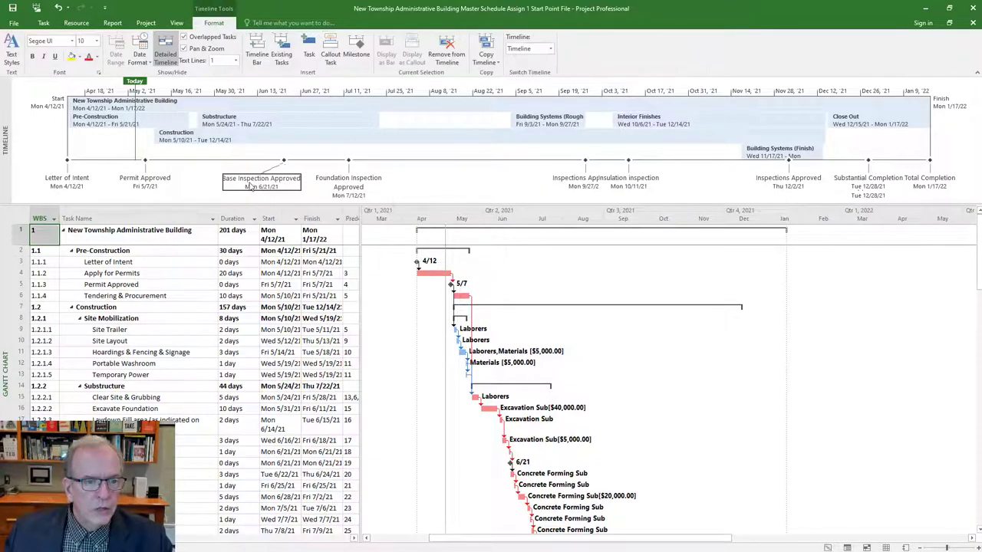
{"action": "left_click_drag", "start_coordinate": [569, 178], "coordinate": [541, 184]}
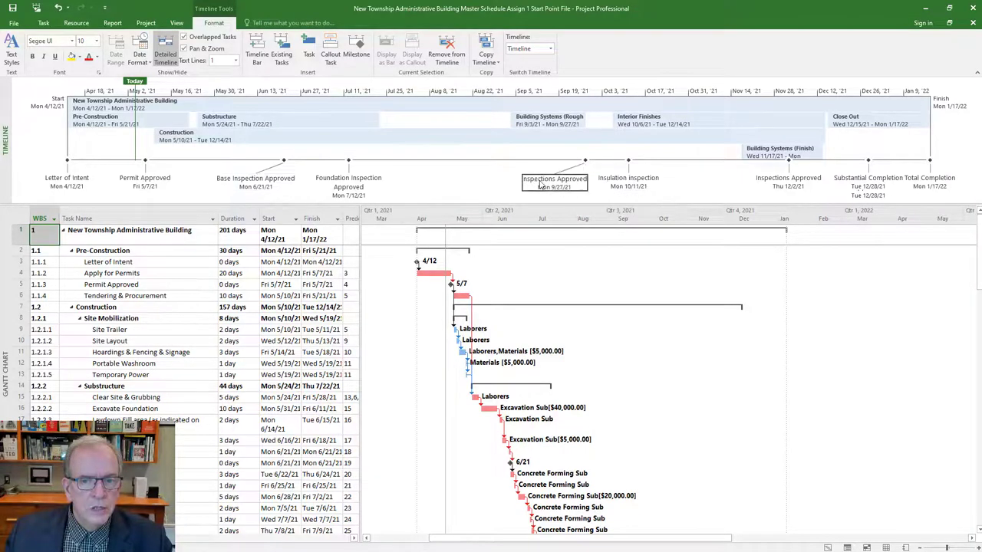
{"action": "left_click", "coordinate": [635, 189]}
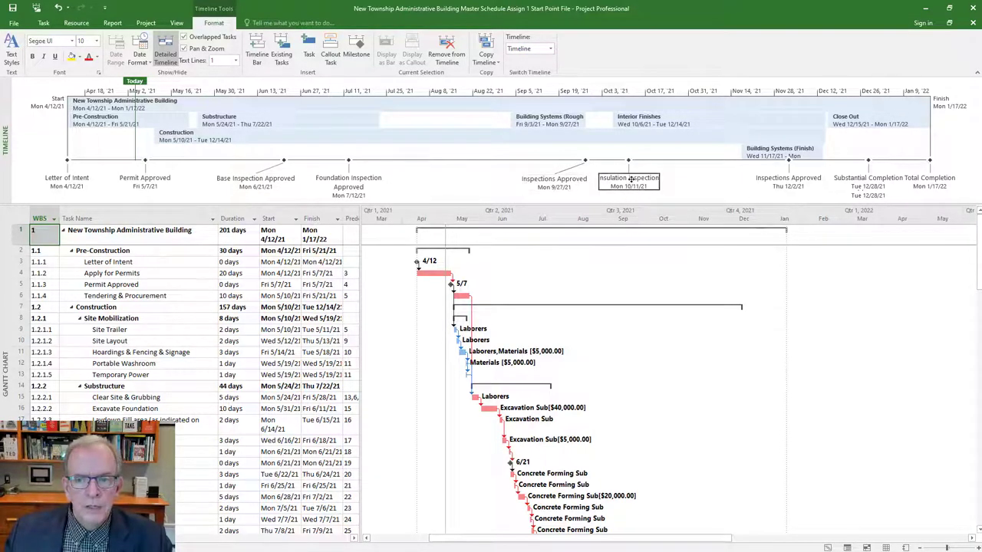
{"action": "left_click_drag", "start_coordinate": [631, 178], "coordinate": [634, 184]}
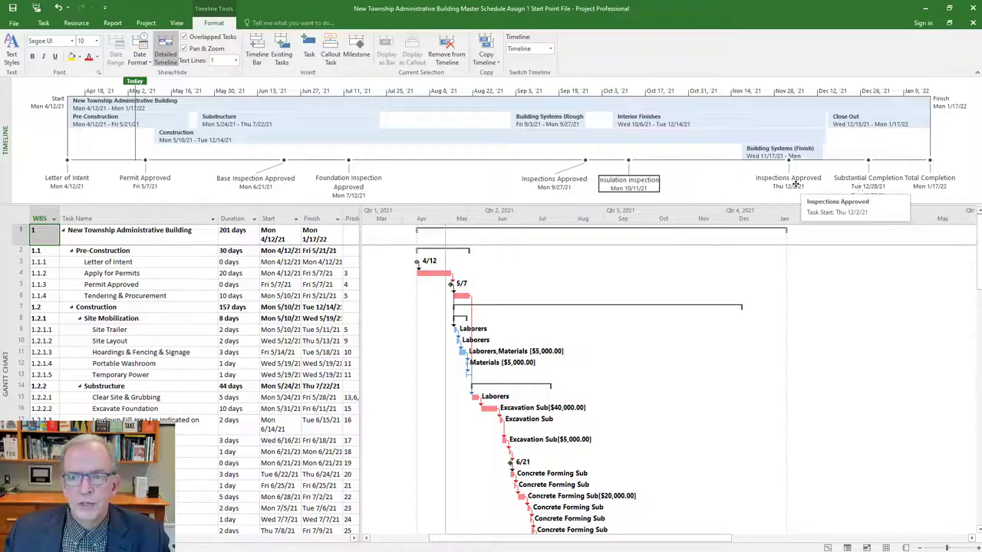
{"action": "left_click_drag", "start_coordinate": [794, 187], "coordinate": [722, 185]}
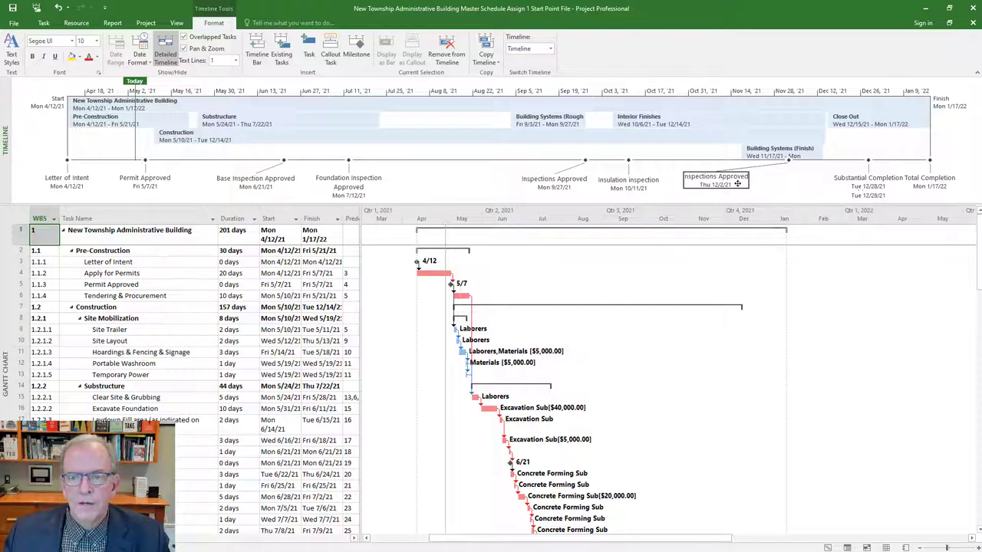
{"action": "left_click_drag", "start_coordinate": [859, 178], "coordinate": [789, 186]}
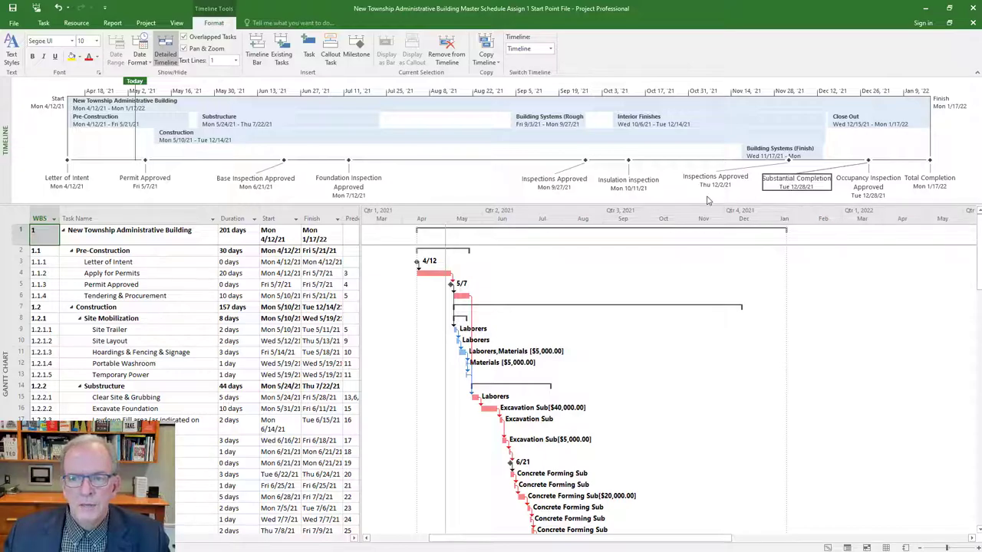
{"action": "left_click", "coordinate": [672, 197]}
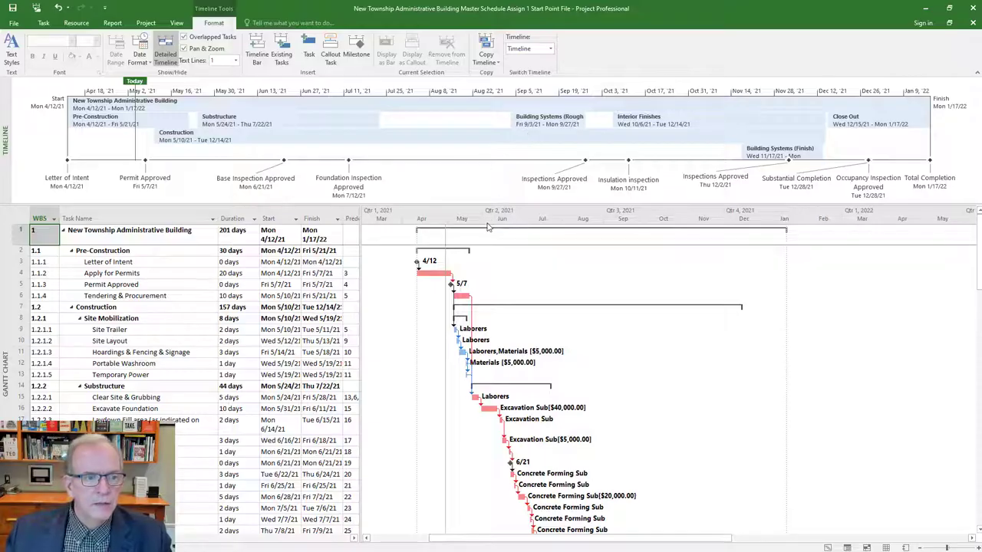
Set the Insulation inspection timeline label's font colour to red from the mini toolbar
{"action": "left_click", "coordinate": [643, 185]}
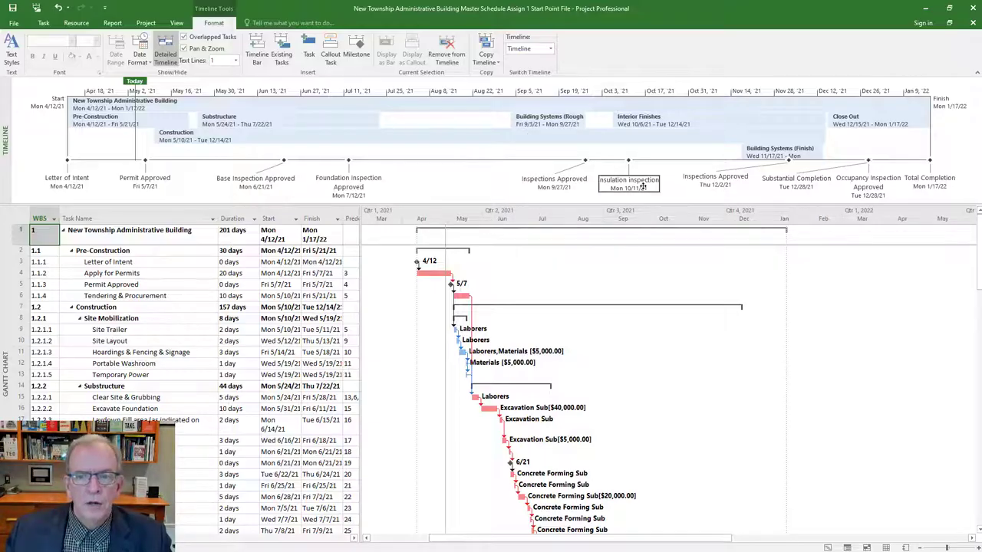
{"action": "right_click", "coordinate": [646, 185]}
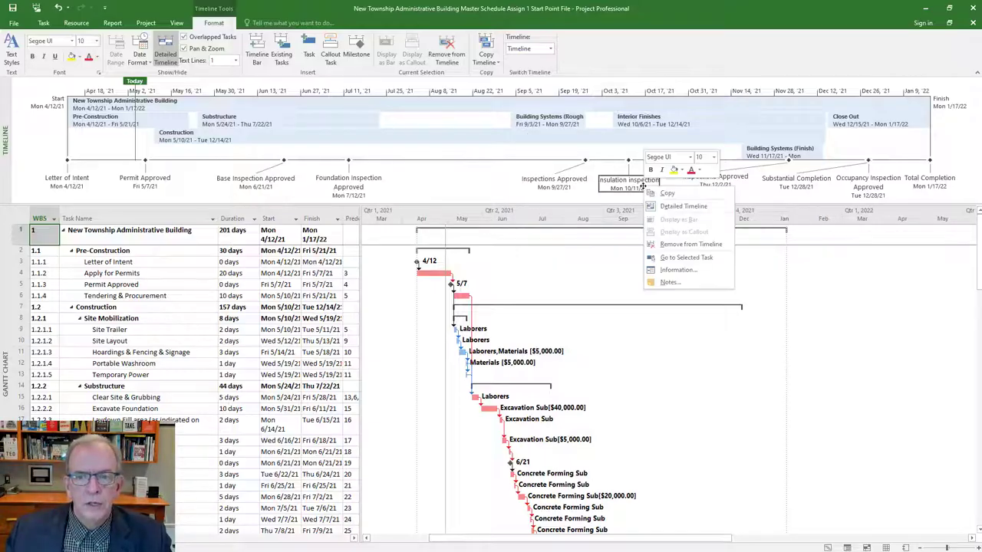
{"action": "left_click", "coordinate": [691, 170]}
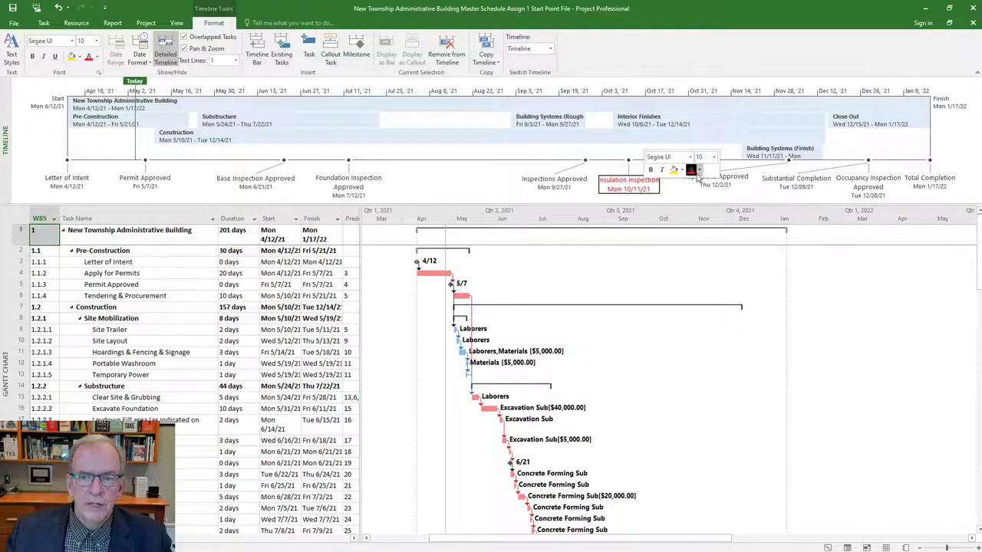
{"action": "left_click", "coordinate": [496, 177]}
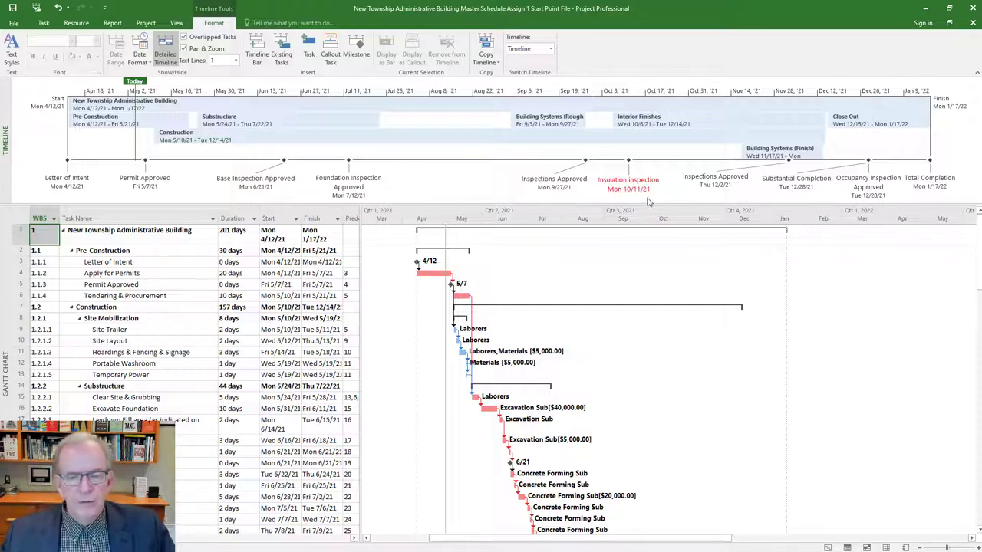
{"action": "mouse_move", "coordinate": [629, 203]}
{"action": "left_mouse_down"}
{"action": "mouse_move", "coordinate": [643, 109]}
{"action": "mouse_move", "coordinate": [617, 195]}
{"action": "left_mouse_up"}
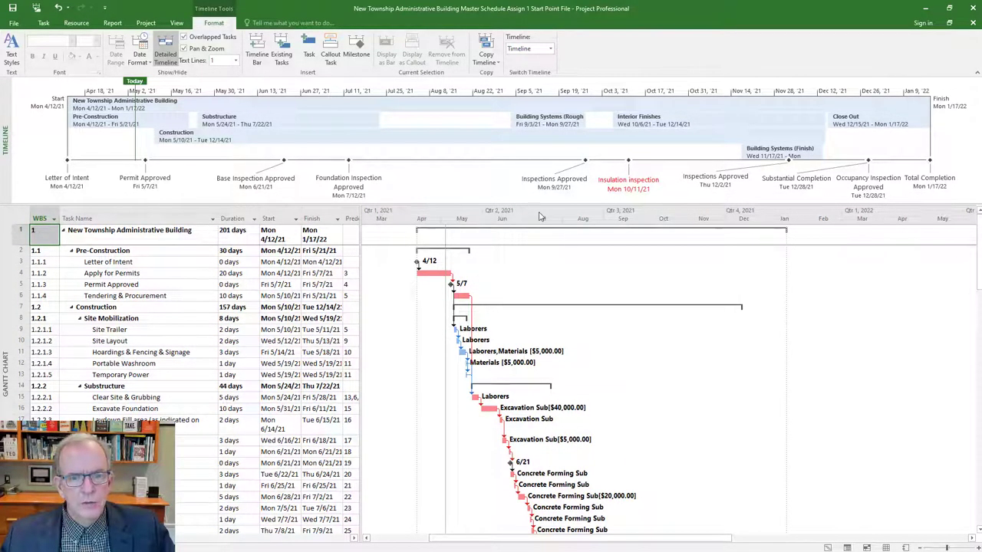
{"action": "left_click", "coordinate": [177, 24]}
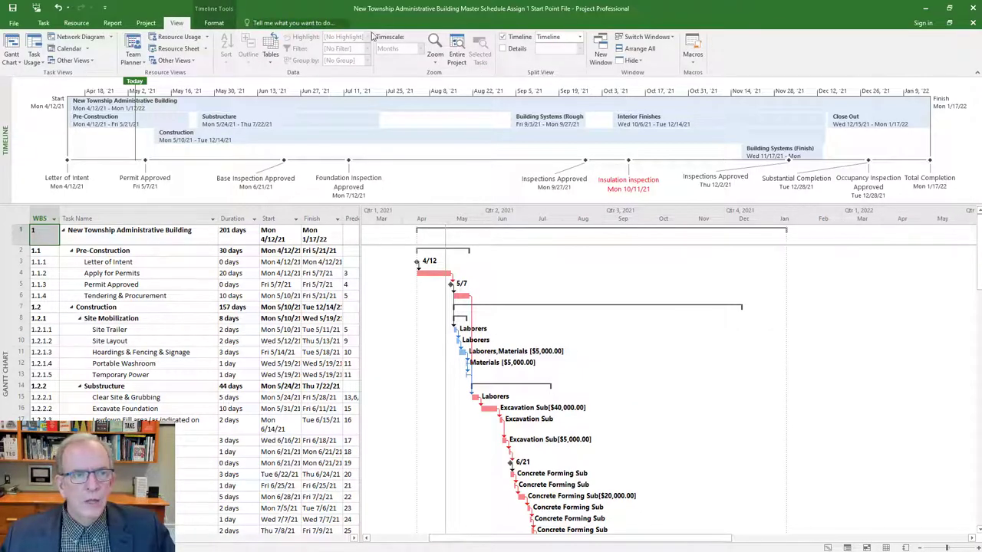
{"action": "left_click", "coordinate": [503, 38]}
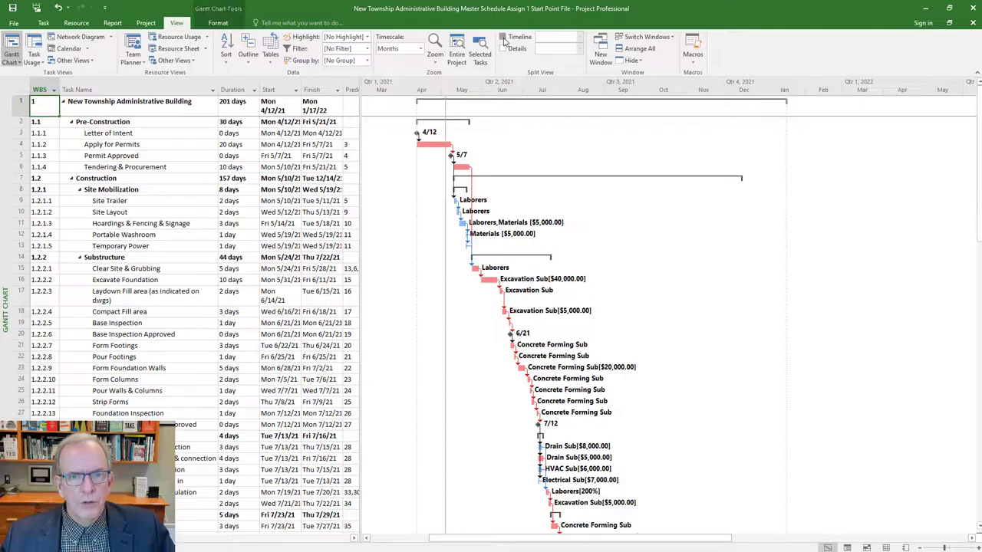
{"action": "left_click", "coordinate": [503, 37]}
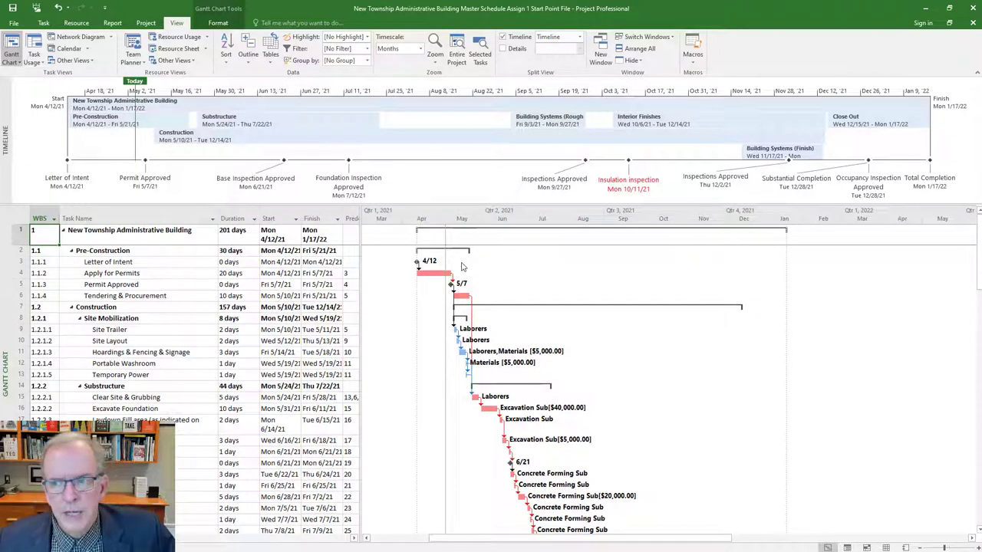
{"action": "left_click", "coordinate": [429, 163]}
{"action": "right_click", "coordinate": [411, 174]}
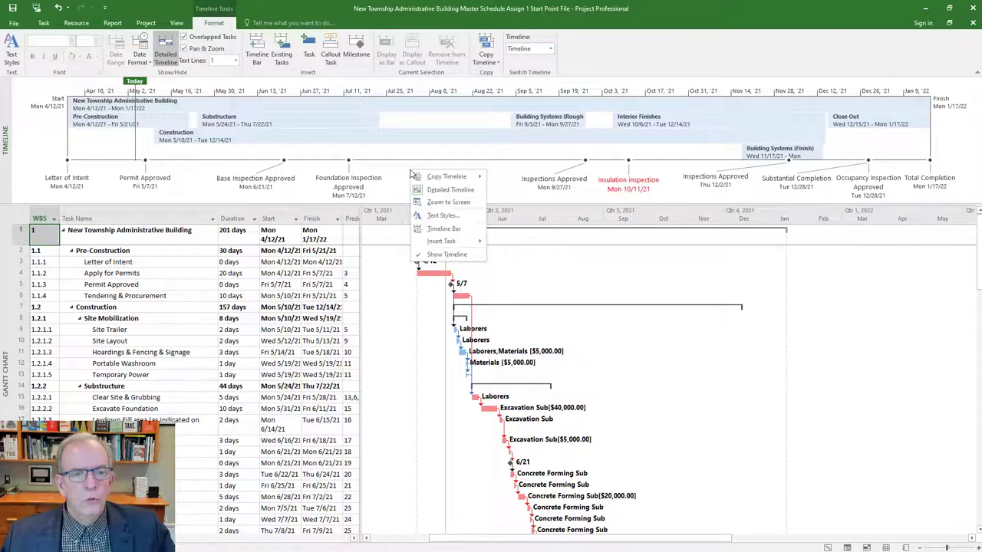
{"action": "mouse_move", "coordinate": [453, 177]}
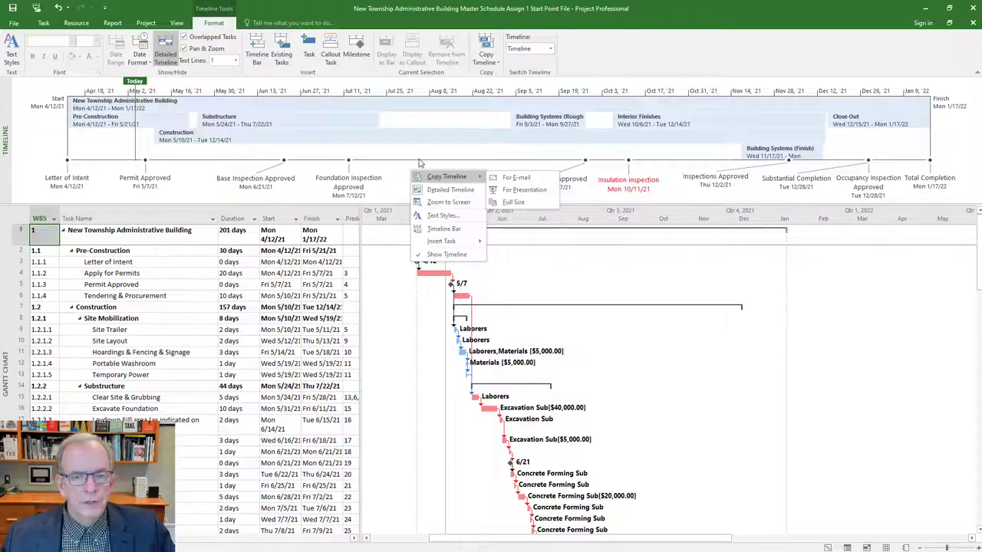
{"action": "left_click", "coordinate": [406, 181]}
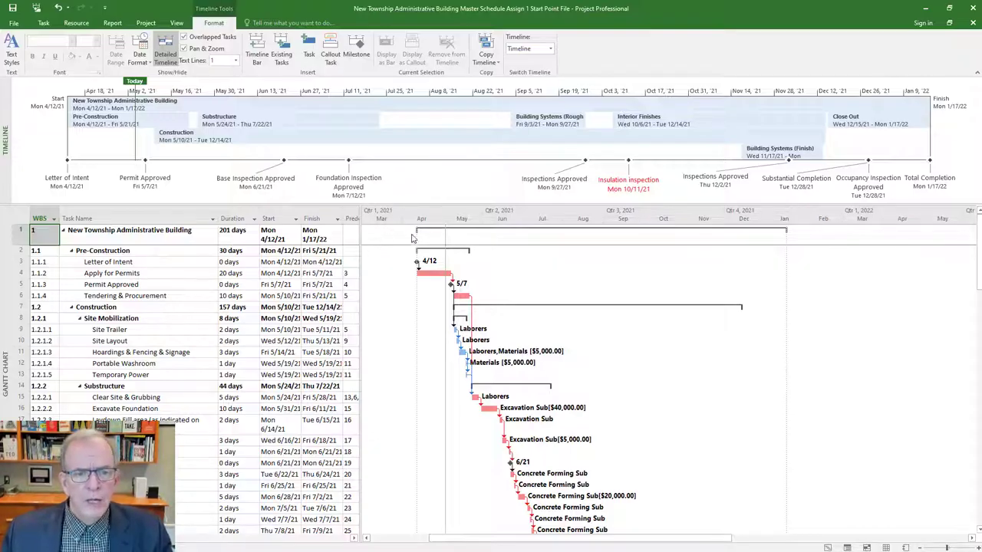
Try zooming the timeline out, then undo the zoom-out
{"action": "left_click", "coordinate": [527, 219]}
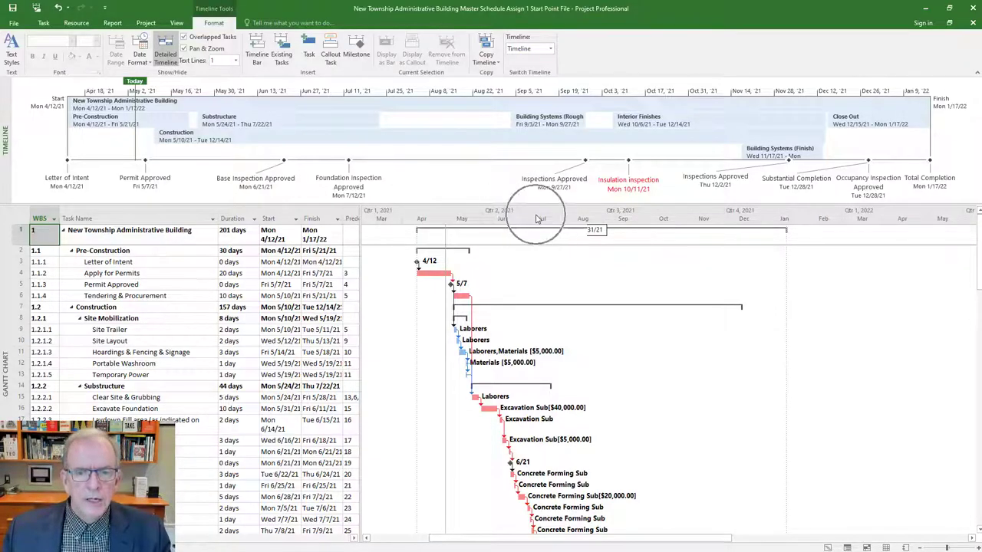
{"action": "left_click", "coordinate": [434, 214]}
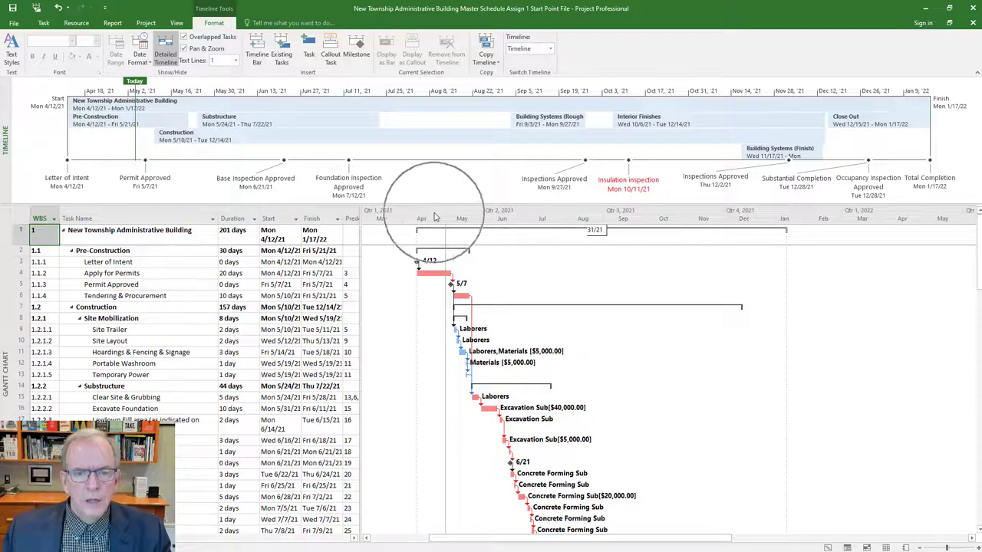
{"action": "left_click", "coordinate": [544, 218]}
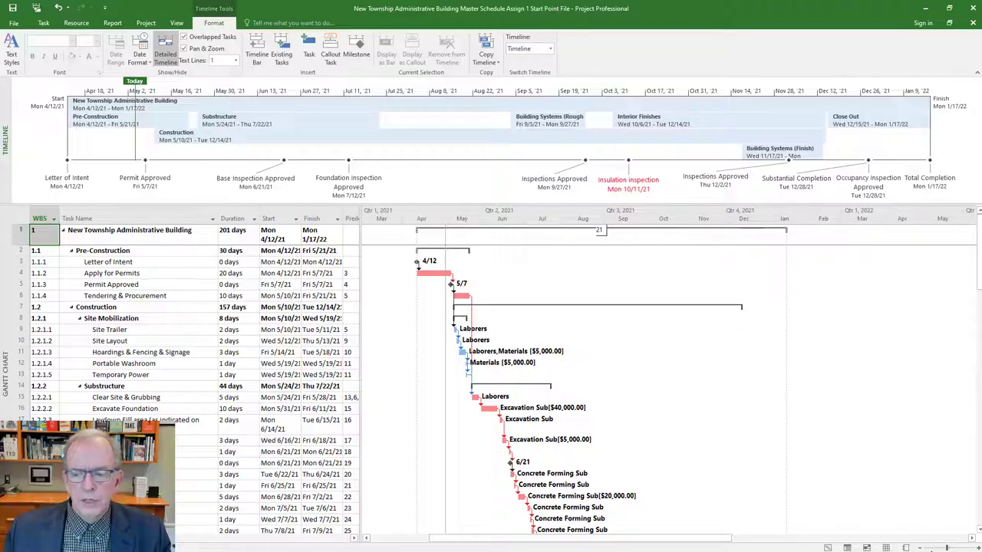
{"action": "left_click", "coordinate": [920, 547]}
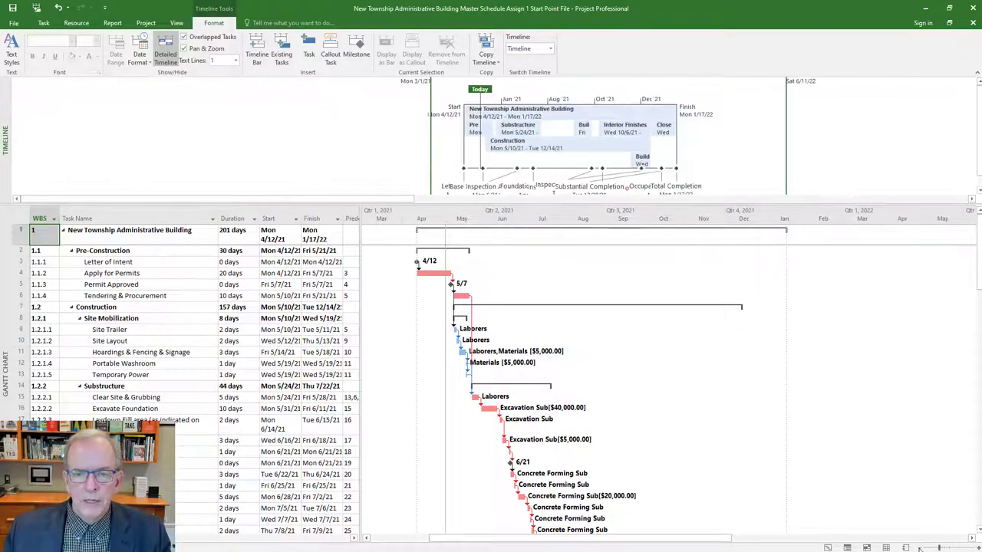
{"action": "left_click", "coordinate": [58, 8]}
With Site Mobilization selected, zoom the Gantt chart out to half-years, then back in
{"action": "left_click", "coordinate": [126, 321]}
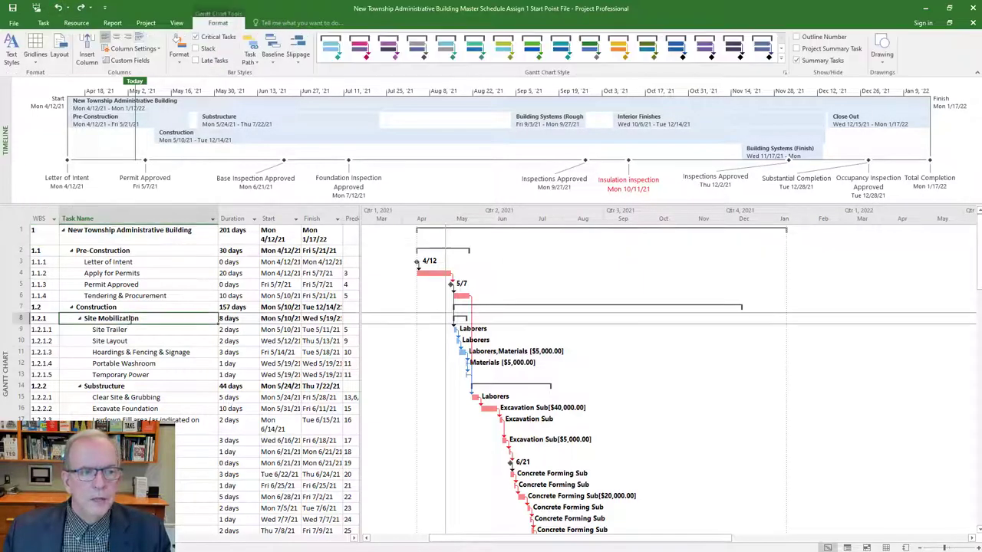
{"action": "left_click", "coordinate": [920, 548]}
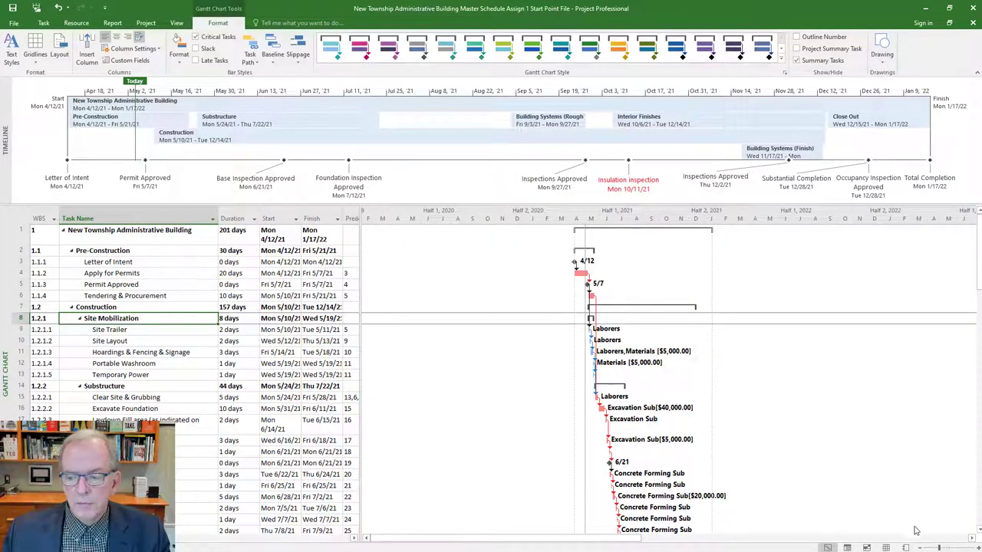
{"action": "left_click", "coordinate": [972, 547]}
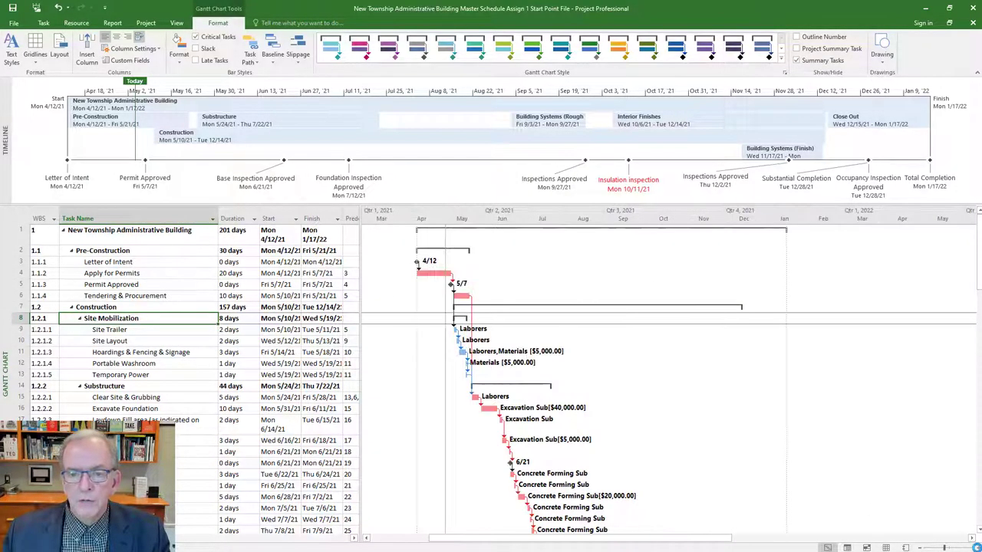
{"action": "left_click", "coordinate": [972, 547]}
Zoom the Gantt chart in two more levels to October 2021 weeks with lettered weekdays
{"action": "left_click", "coordinate": [972, 547]}
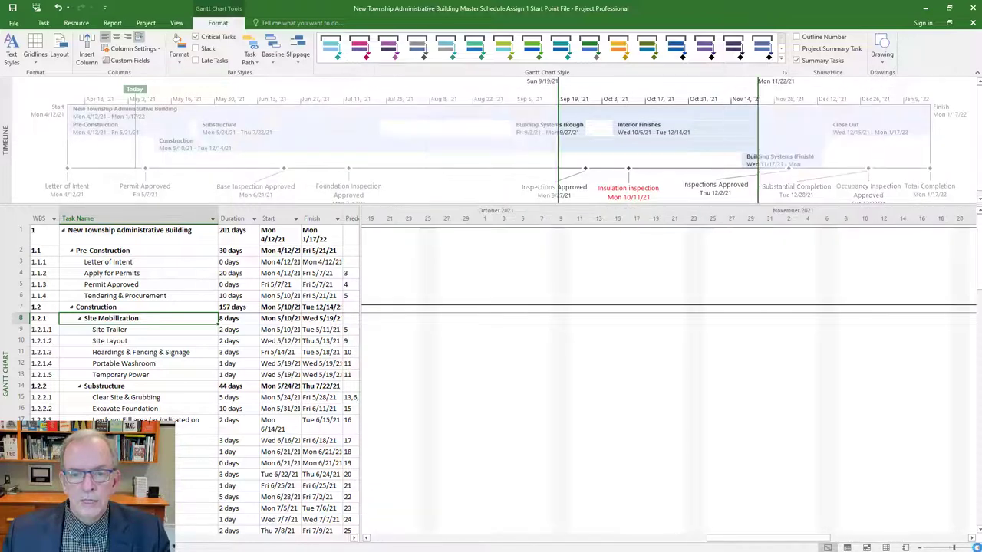
{"action": "left_click", "coordinate": [972, 546]}
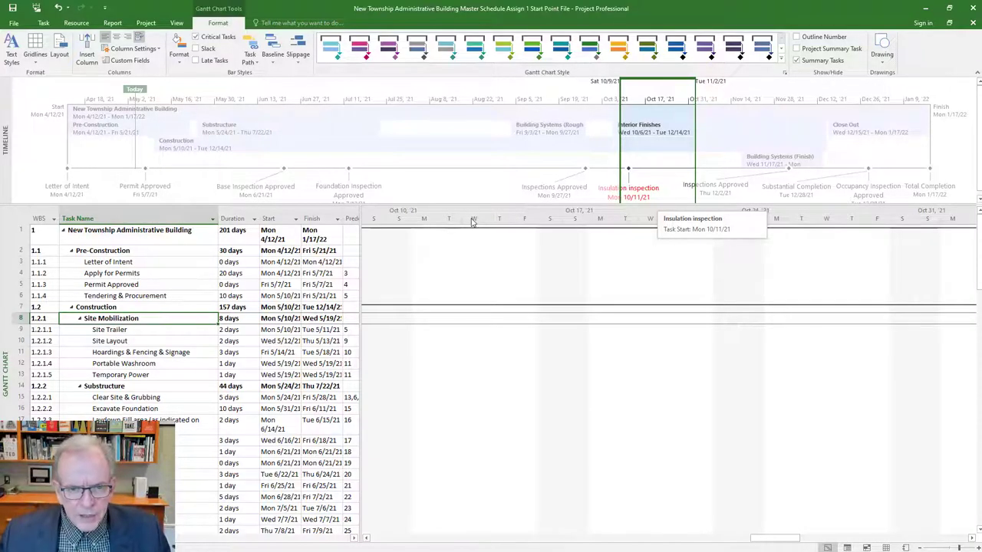
Set the timescale to show three tiers: months over weeks over lettered weekdays
{"action": "double_click", "coordinate": [538, 222]}
{"action": "left_click_drag", "start_coordinate": [547, 205], "coordinate": [399, 199]}
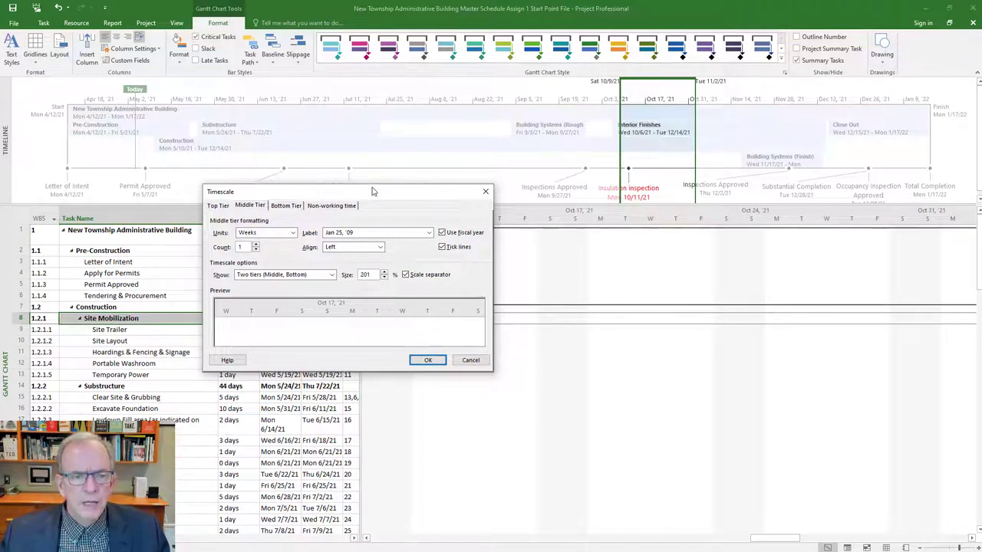
{"action": "left_click_drag", "start_coordinate": [373, 193], "coordinate": [396, 131]}
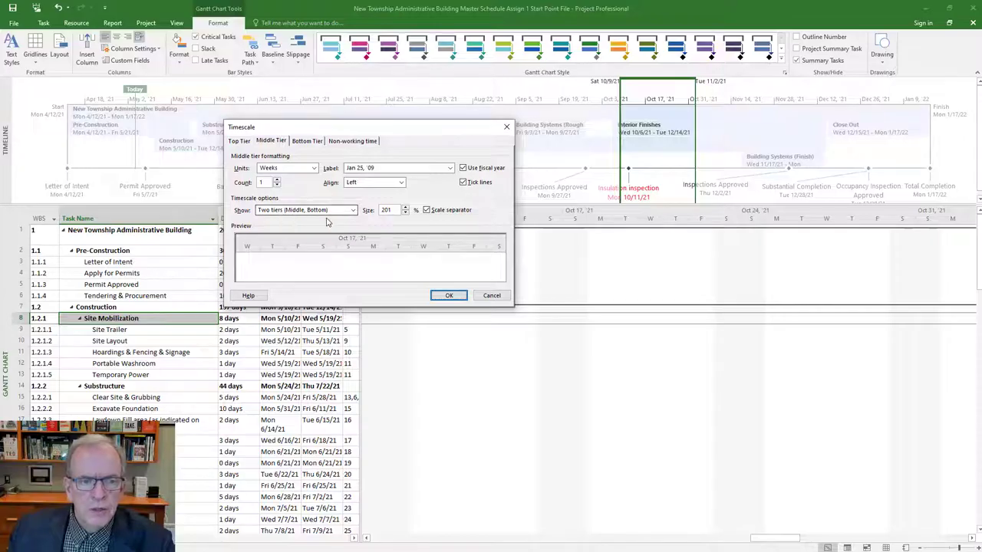
{"action": "left_click", "coordinate": [354, 210]}
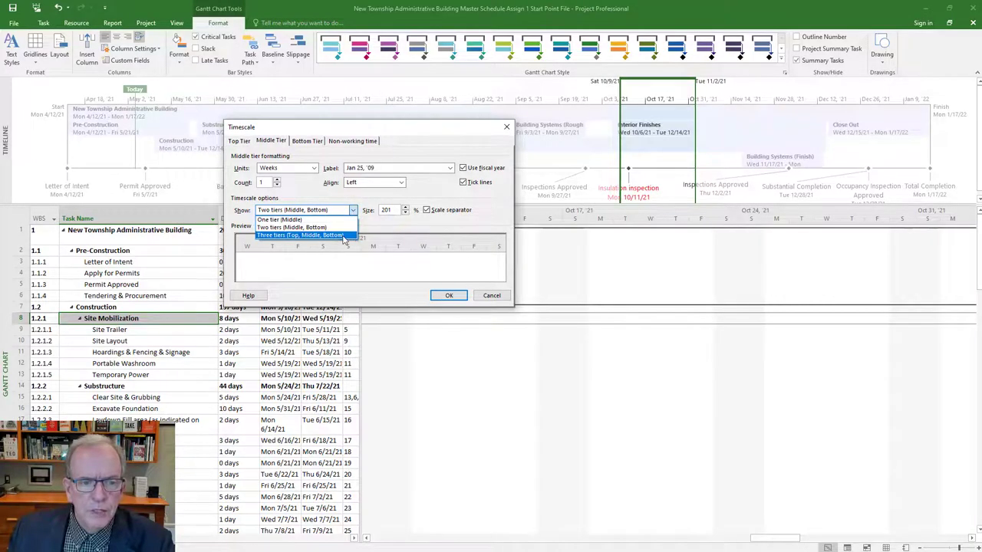
{"action": "left_click", "coordinate": [345, 235]}
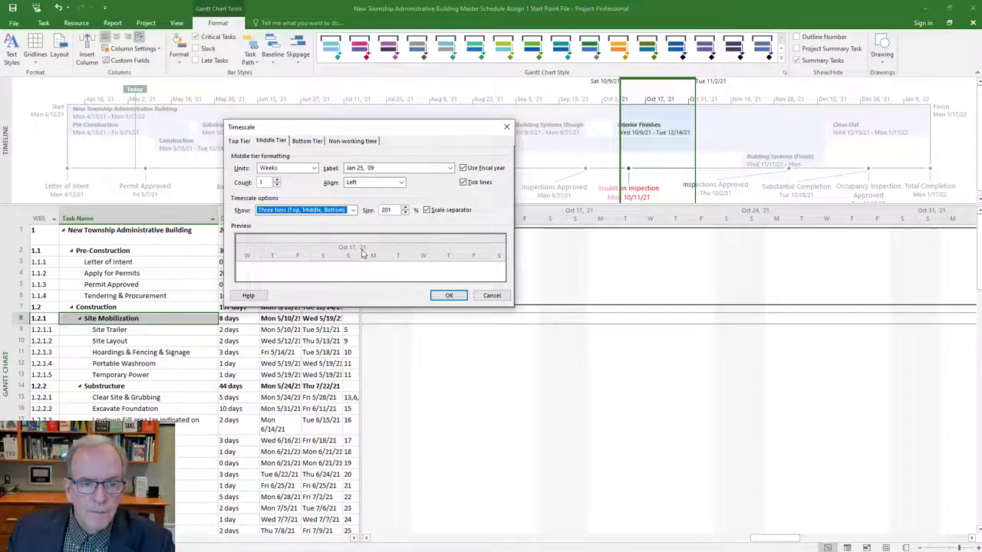
{"action": "left_click", "coordinate": [443, 297]}
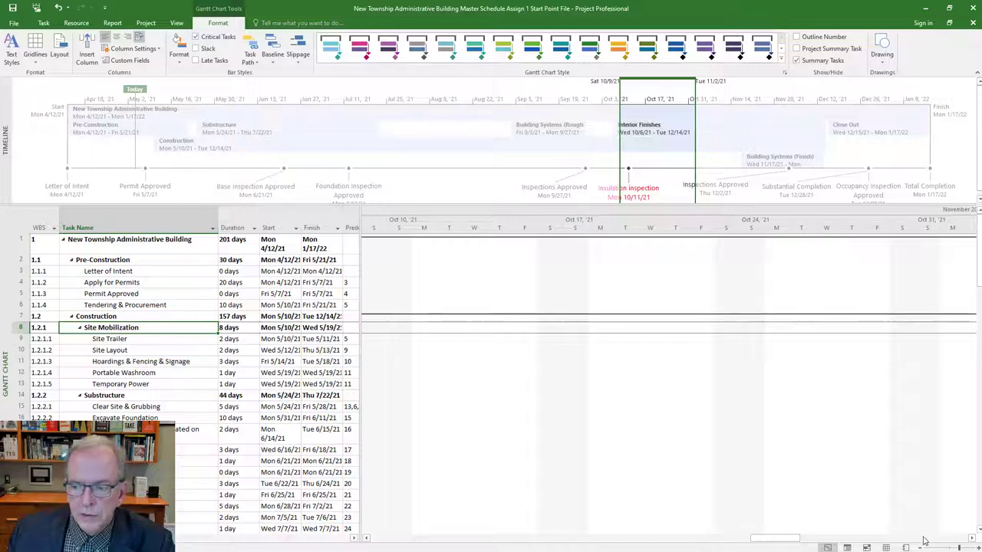
{"action": "left_click", "coordinate": [972, 538]}
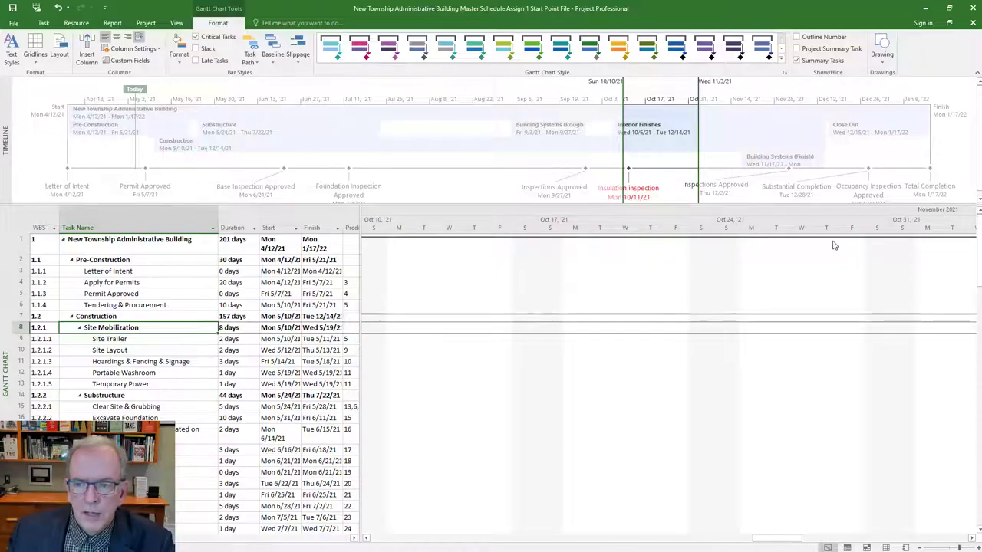
Switch the timescale to two tiers, keep Weeks as the middle tier, and review the tier tabs
{"action": "right_click", "coordinate": [470, 227]}
{"action": "left_click", "coordinate": [454, 232]}
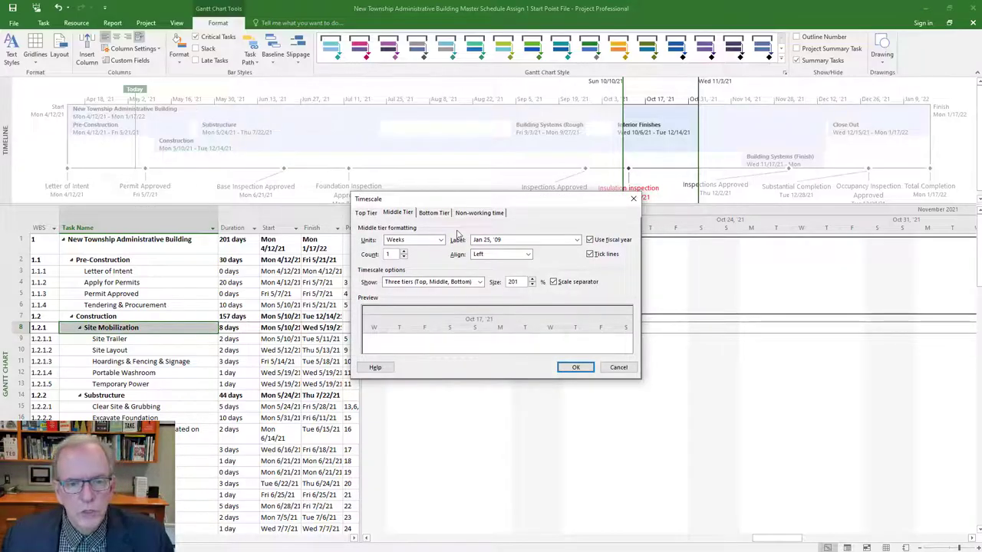
{"action": "left_click", "coordinate": [479, 282]}
{"action": "left_click", "coordinate": [468, 301]}
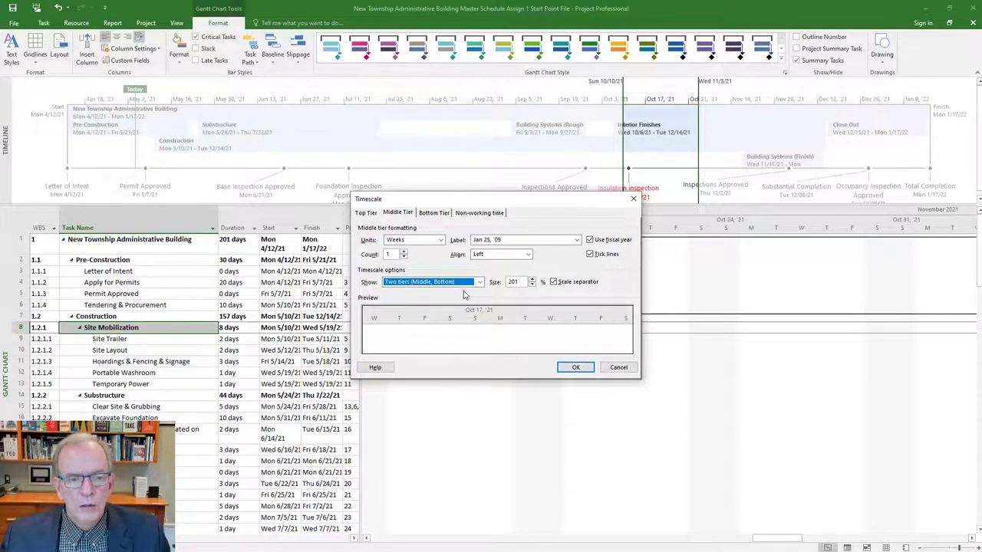
{"action": "left_click", "coordinate": [441, 240]}
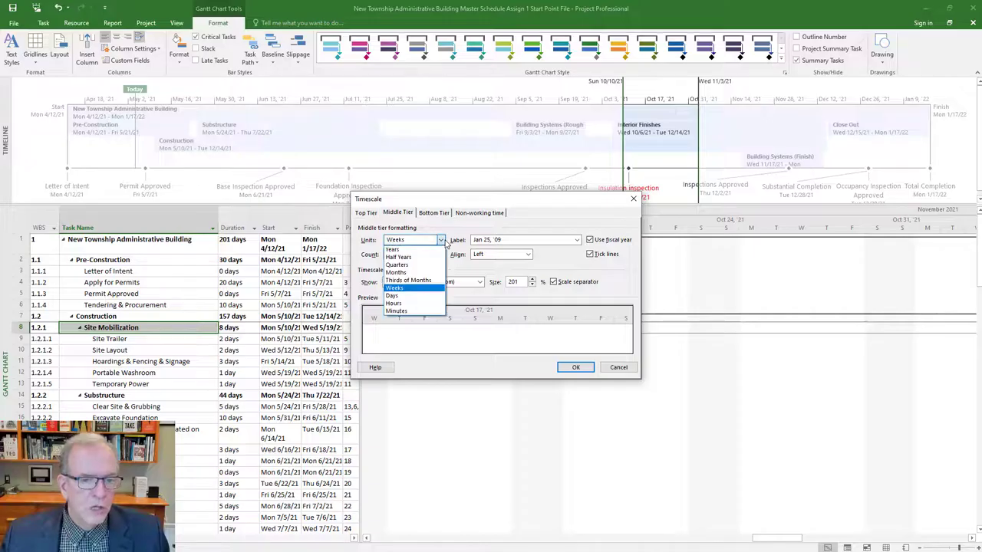
{"action": "left_click", "coordinate": [441, 240]}
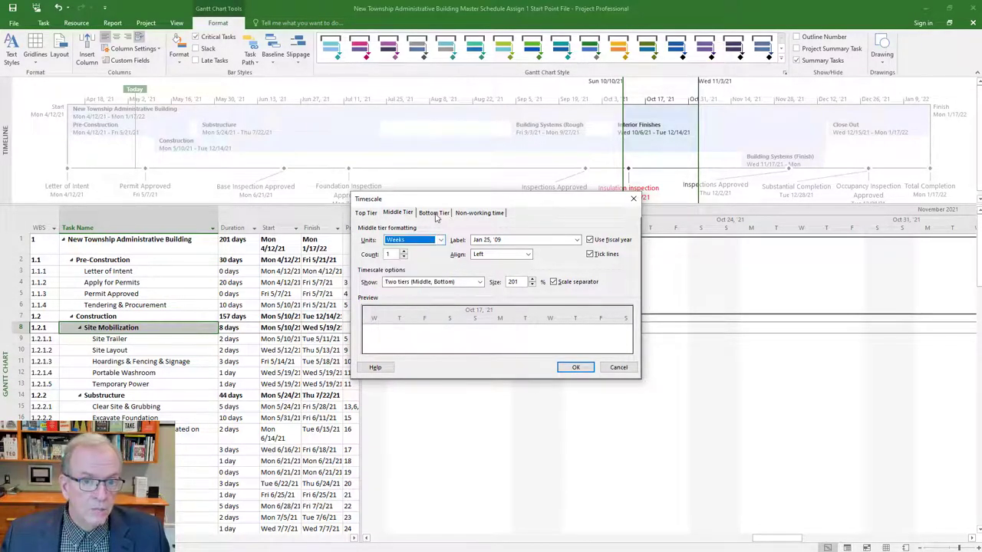
{"action": "left_click", "coordinate": [434, 212]}
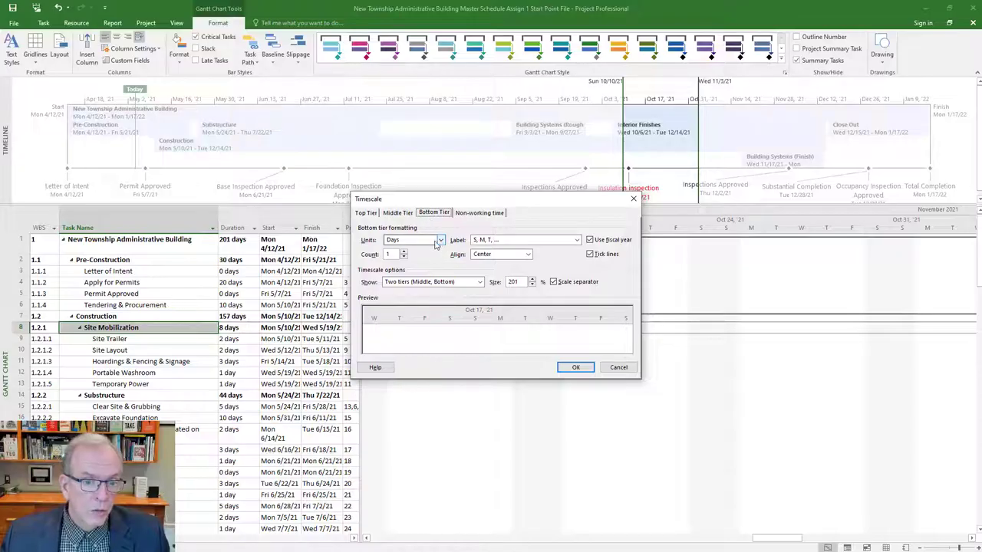
{"action": "left_click", "coordinate": [405, 214]}
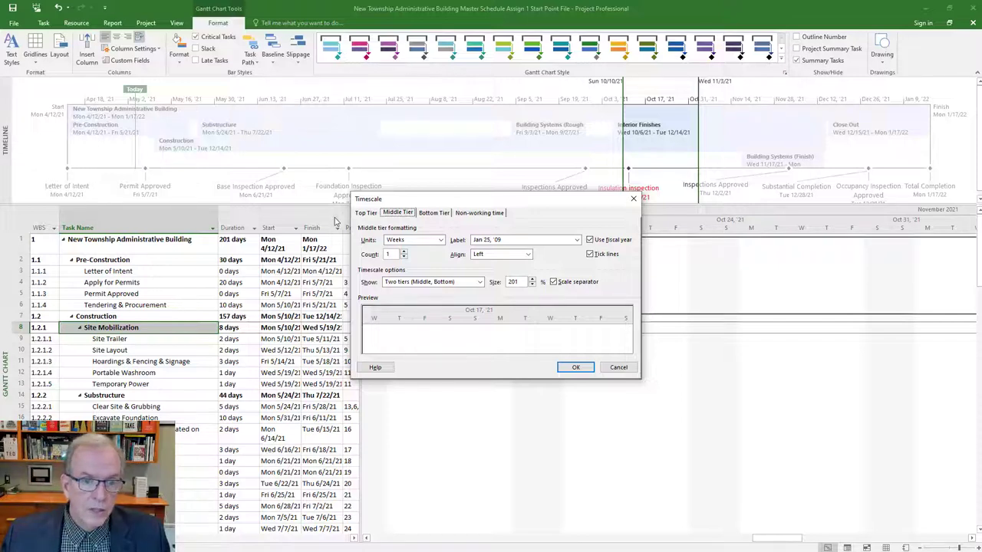
{"action": "left_click", "coordinate": [366, 213]}
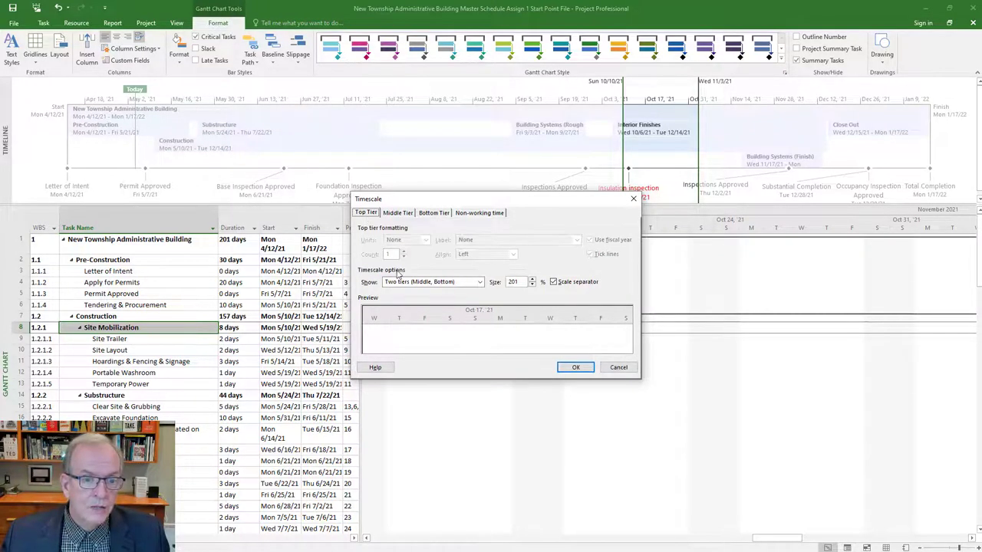
Try three tiers with a Weeks top tier, then revert to two tiers with Days (S, M, T) at the bottom
{"action": "left_click", "coordinate": [476, 281]}
{"action": "left_click", "coordinate": [461, 308]}
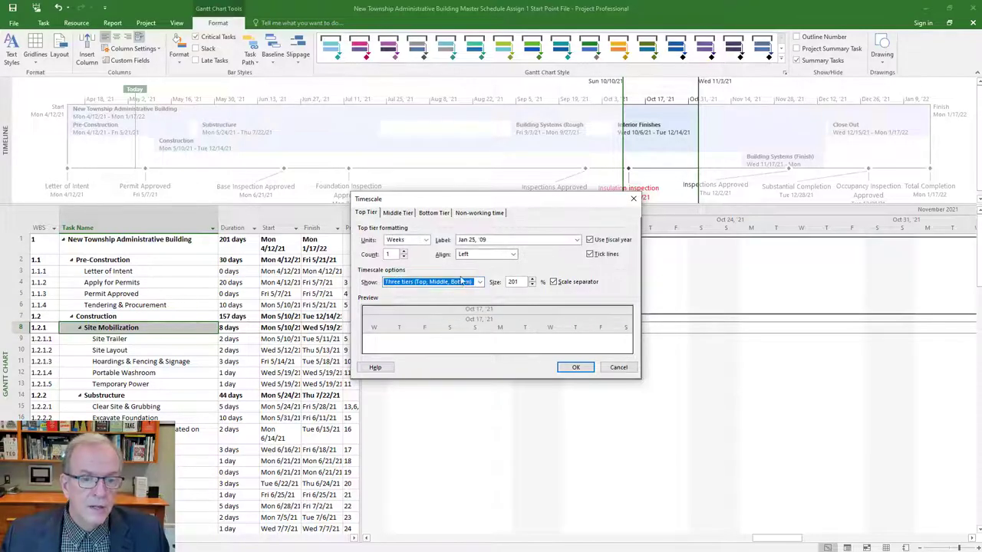
{"action": "left_click", "coordinate": [426, 240]}
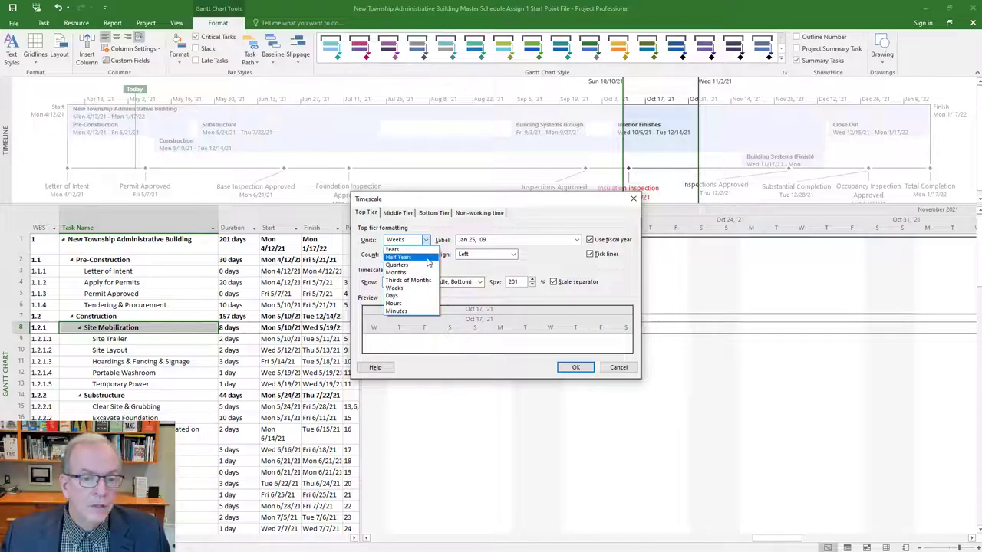
{"action": "left_click", "coordinate": [510, 299]}
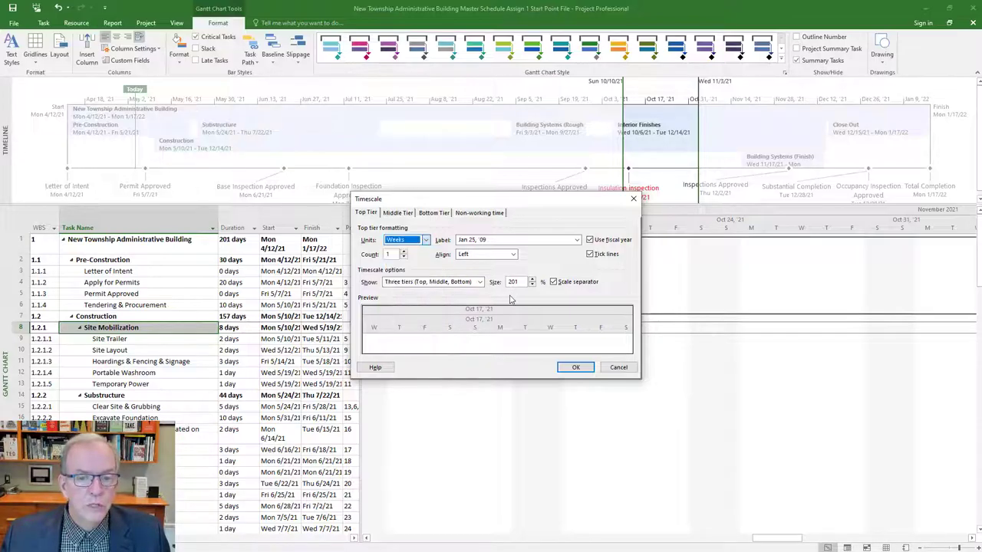
{"action": "left_click", "coordinate": [473, 282]}
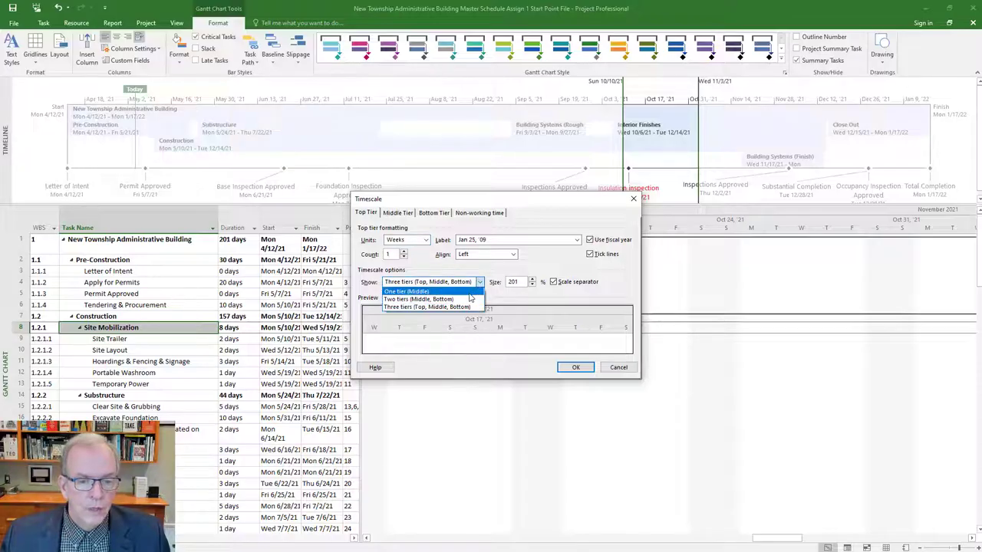
{"action": "left_click", "coordinate": [469, 299]}
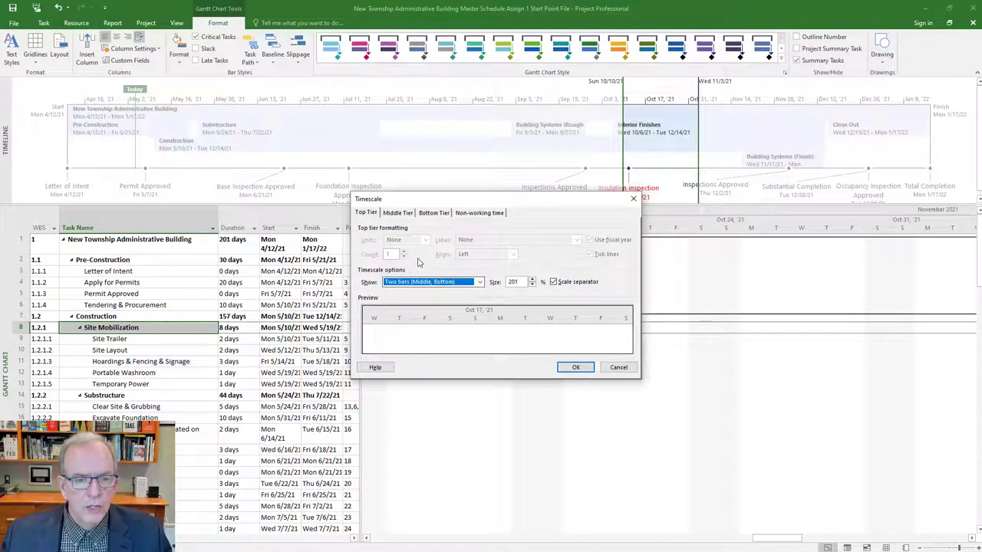
{"action": "left_click", "coordinate": [434, 214]}
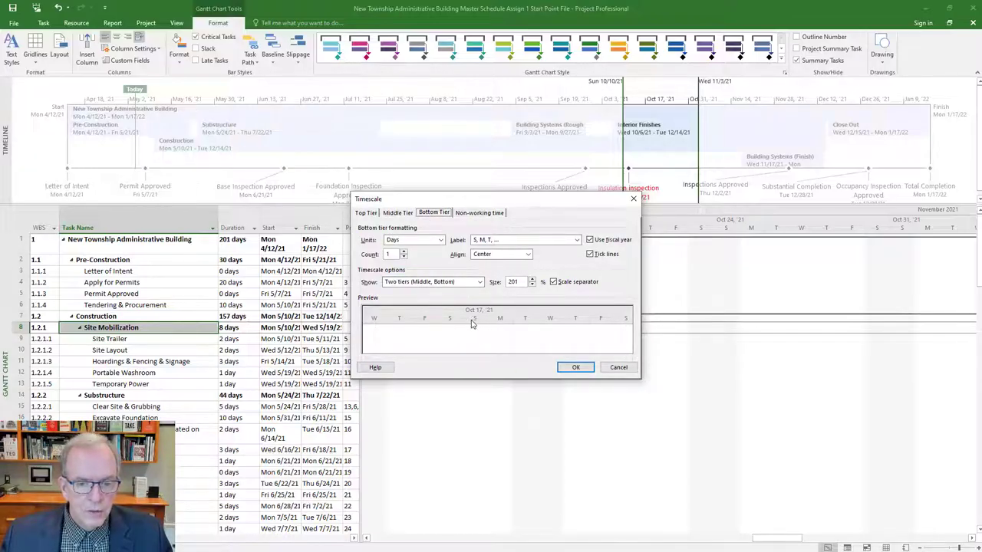
Reduce the bottom-tier day column size to 50%
{"action": "left_click", "coordinate": [532, 285]}
{"action": "left_click", "coordinate": [533, 284]}
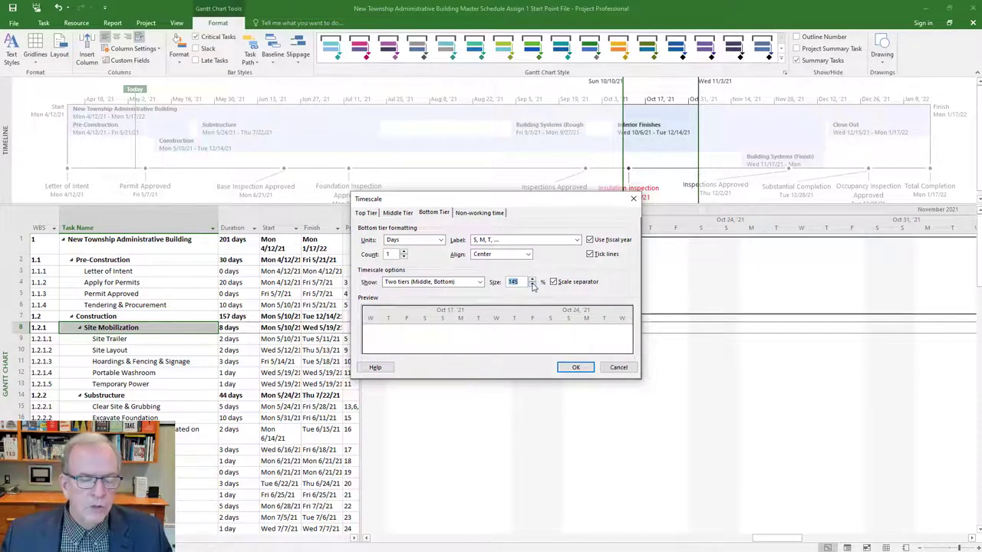
{"action": "left_click", "coordinate": [532, 285]}
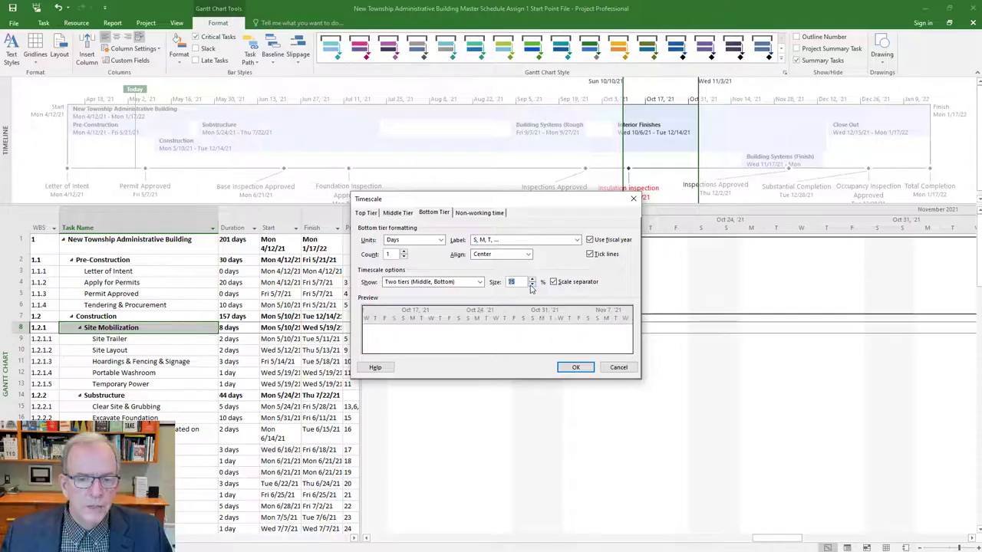
{"action": "left_click", "coordinate": [532, 285]}
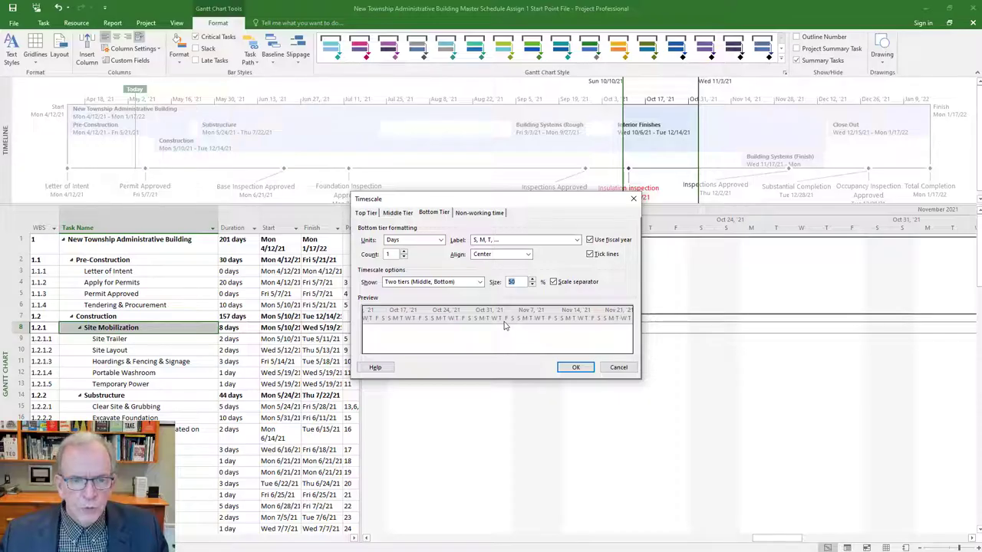
{"action": "left_click_drag", "start_coordinate": [491, 204], "coordinate": [374, 105]}
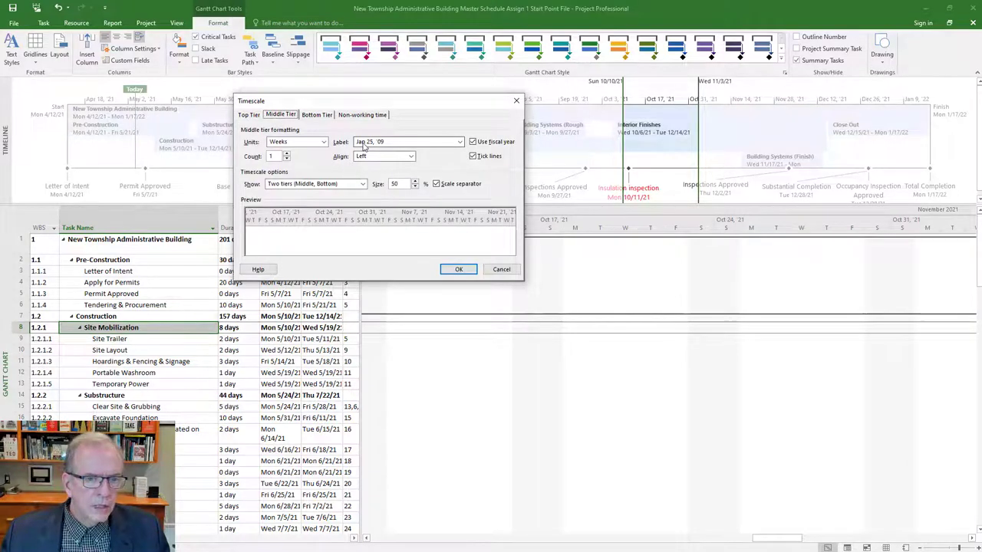
Keep the Jan 25, '09 middle-tier label format and apply the timescale settings
{"action": "left_click", "coordinate": [459, 143]}
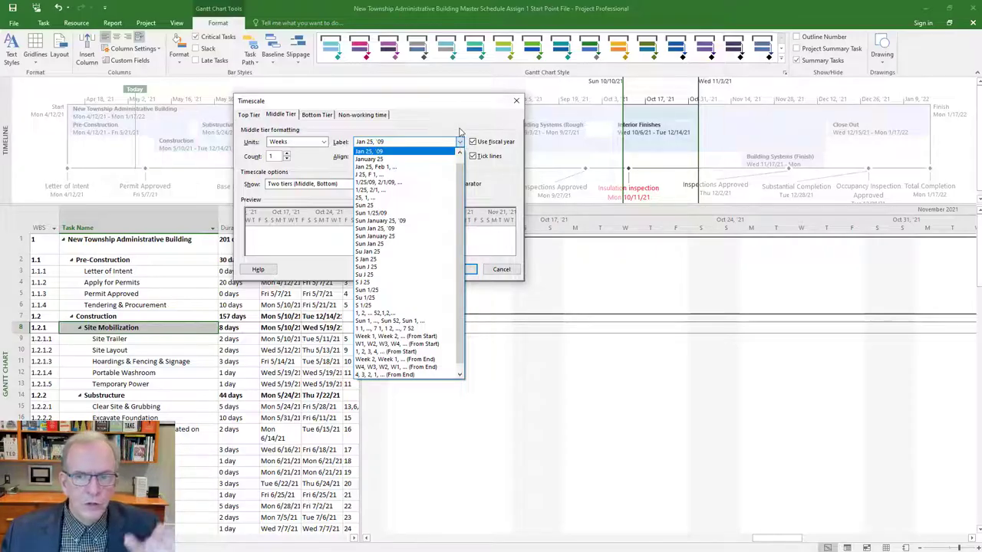
{"action": "left_click", "coordinate": [459, 135]}
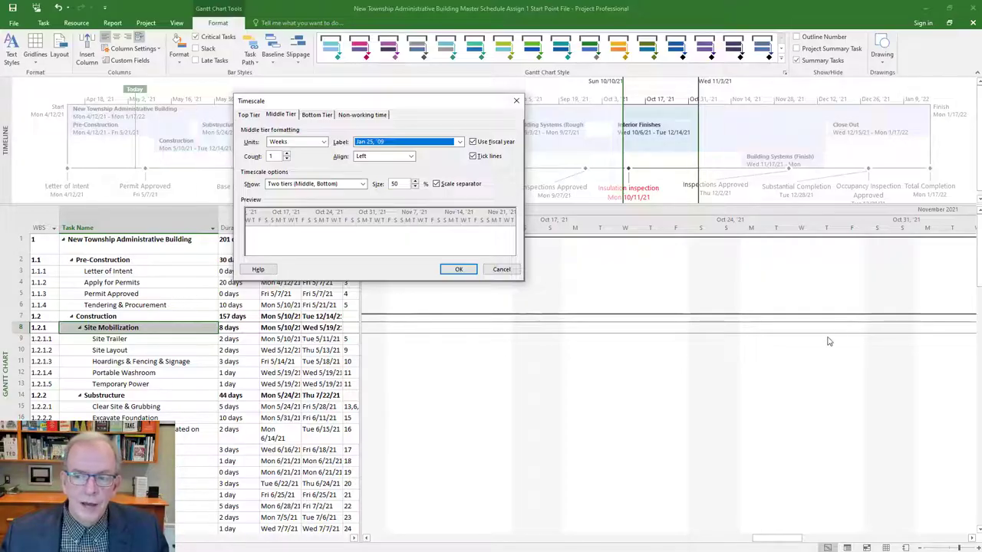
{"action": "left_click", "coordinate": [459, 270]}
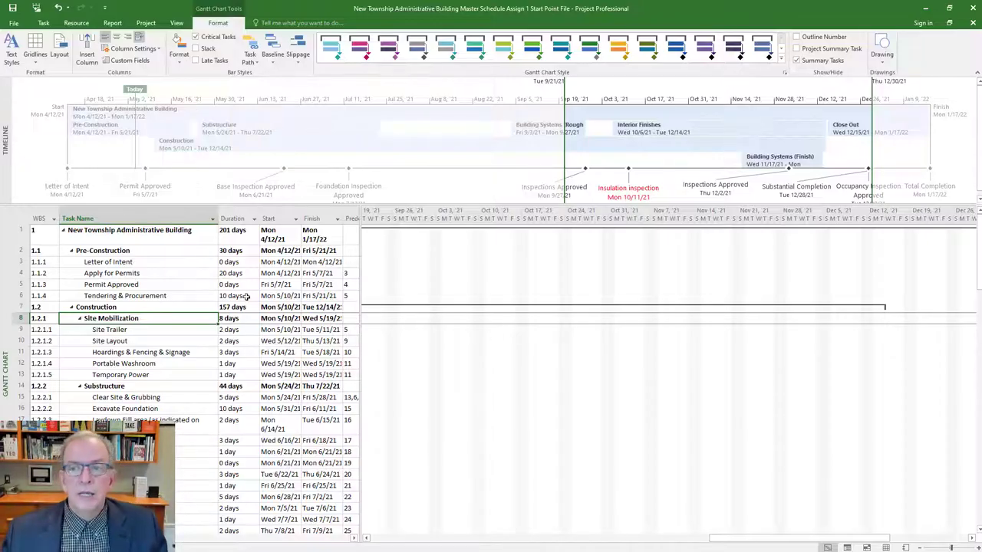
Bring the Site Layout task's bars into view with Scroll to Task
{"action": "left_click", "coordinate": [157, 338]}
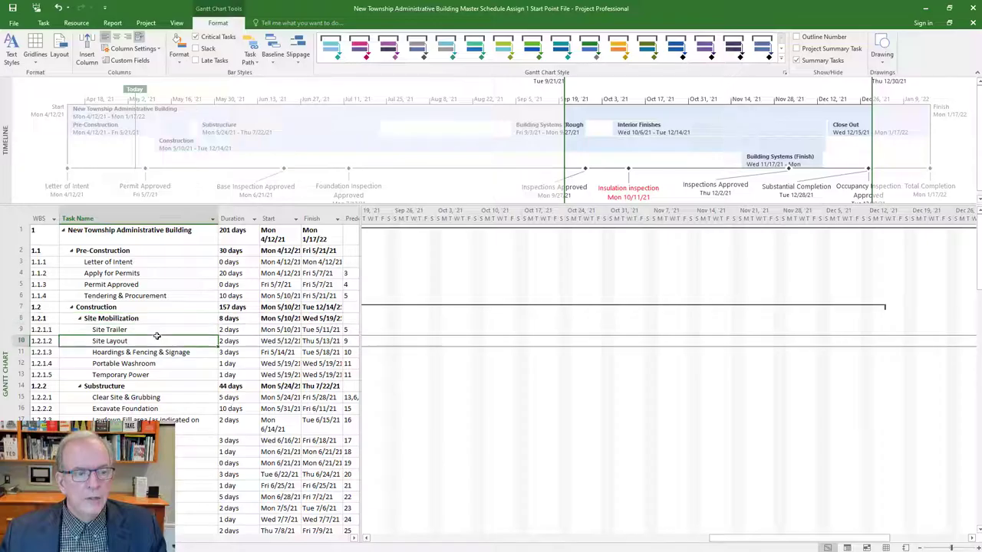
{"action": "left_click", "coordinate": [44, 24]}
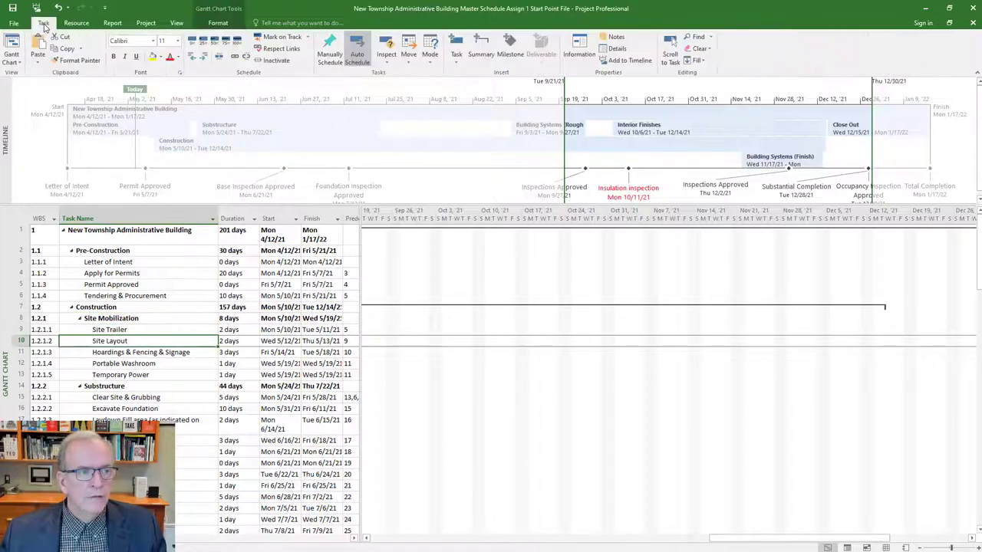
{"action": "left_click", "coordinate": [670, 54]}
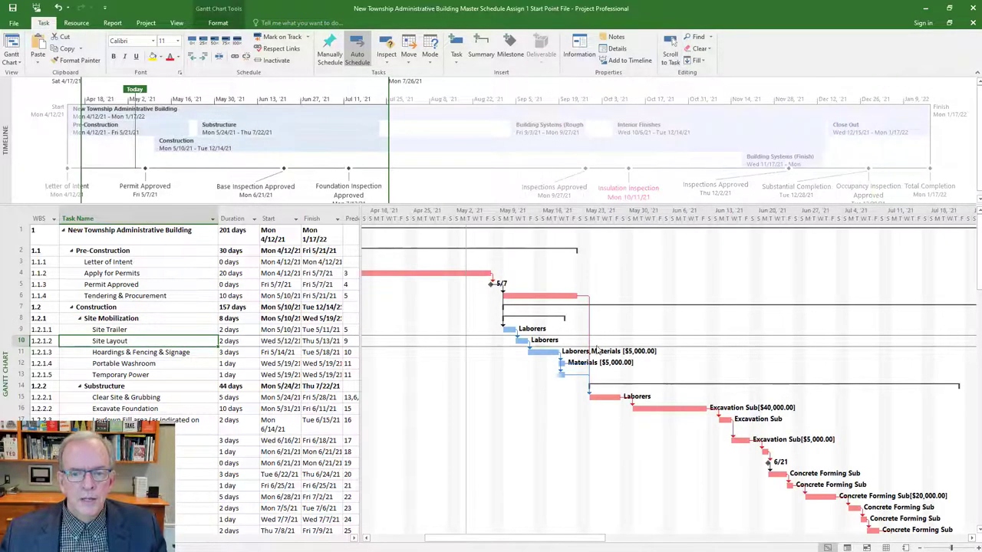
Scroll through the task list and select the Site Trailer finish date and a lower task
{"action": "scroll", "coordinate": [645, 345], "scroll_direction": "down", "scroll_amount": 1}
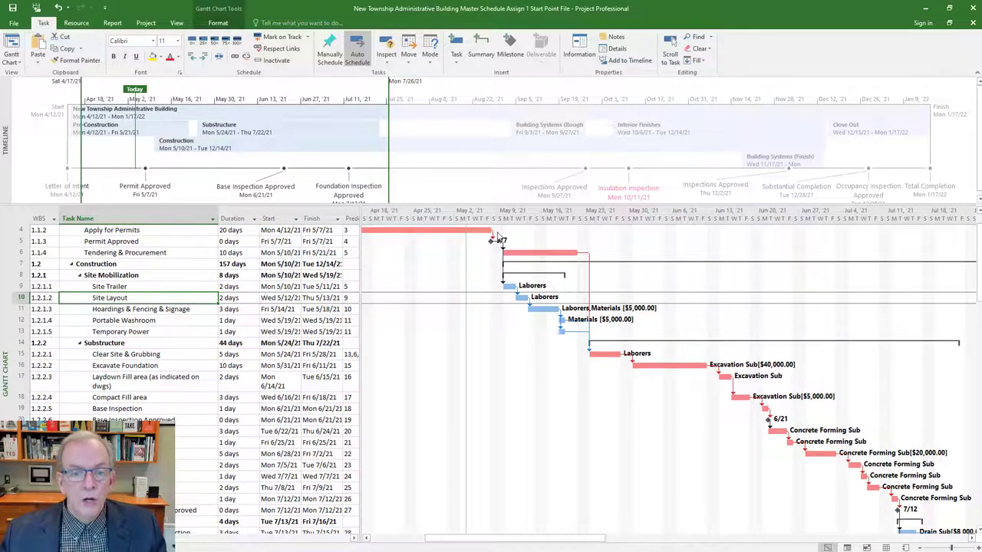
{"action": "scroll", "coordinate": [499, 238], "scroll_direction": "down", "scroll_amount": 1}
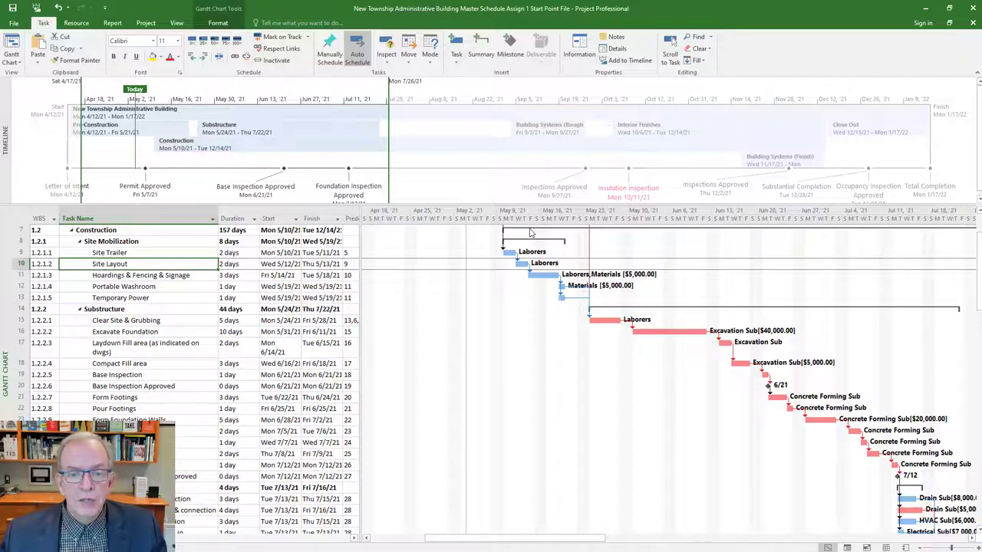
{"action": "scroll", "coordinate": [529, 234], "scroll_direction": "down", "scroll_amount": 1}
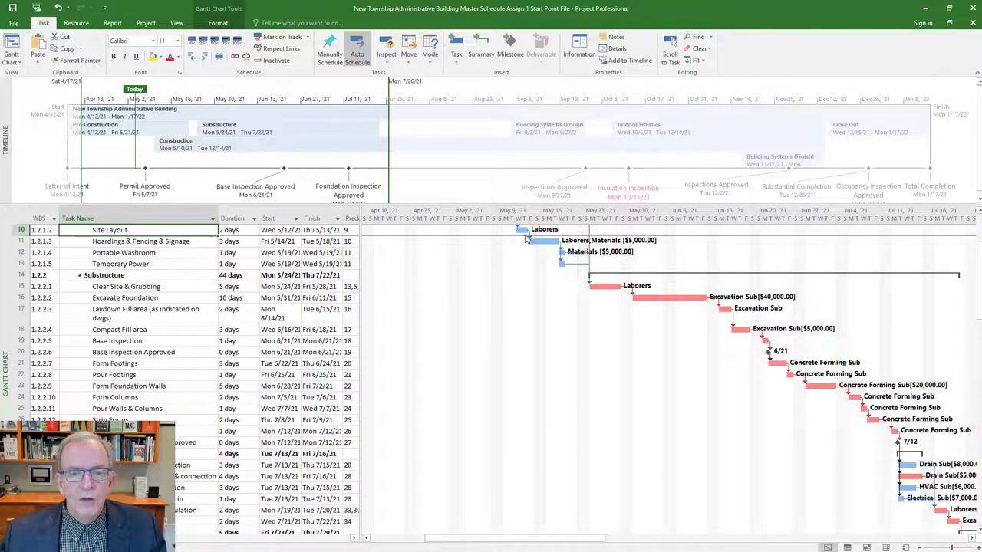
{"action": "scroll", "coordinate": [529, 240], "scroll_direction": "up", "scroll_amount": 3}
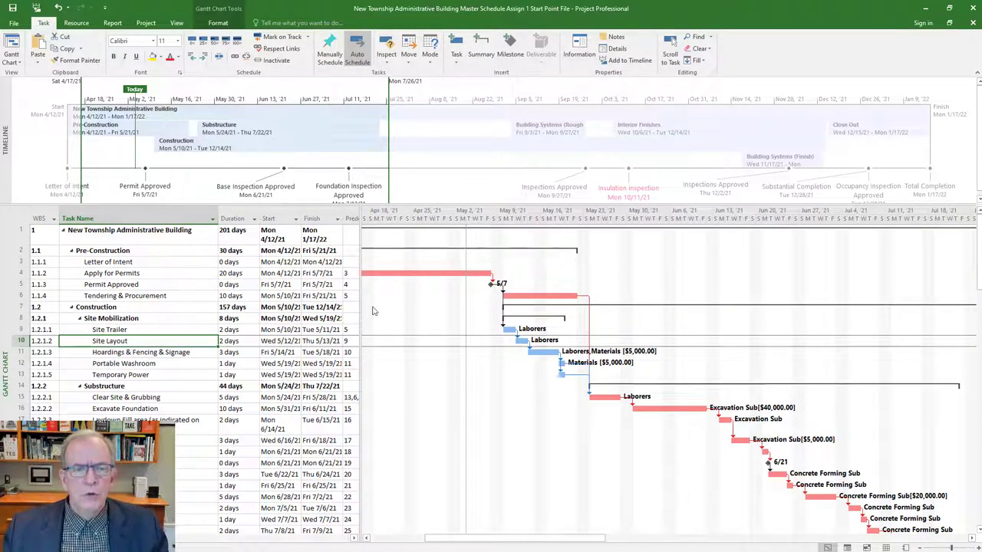
{"action": "left_click", "coordinate": [318, 329]}
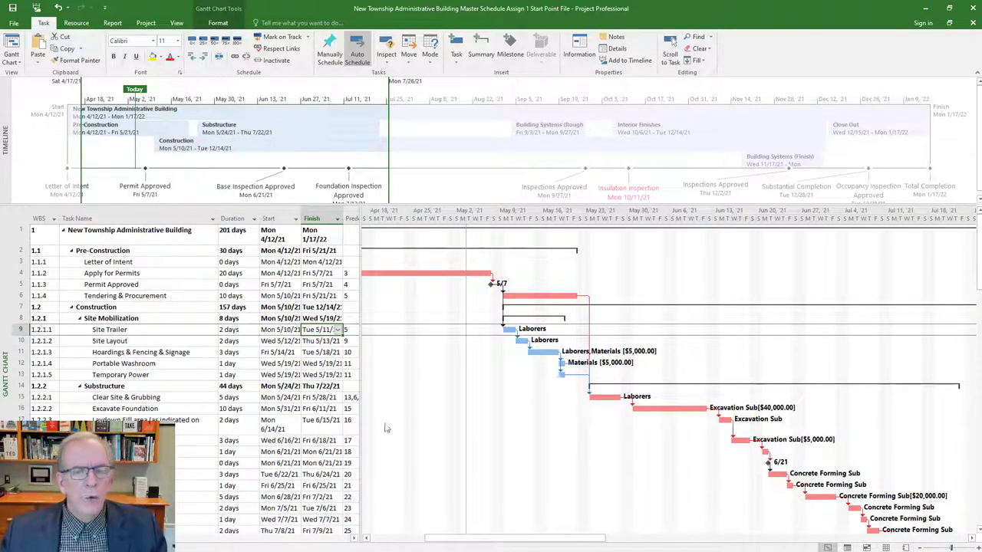
{"action": "left_click", "coordinate": [211, 465]}
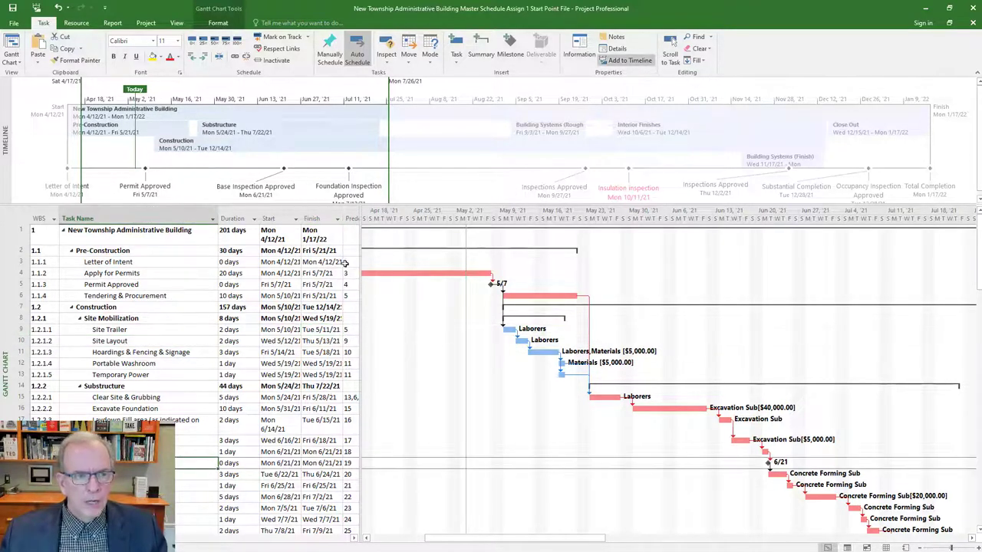
Widen the timeline's shown range to span April 2021 through January 2022
{"action": "left_click", "coordinate": [391, 166]}
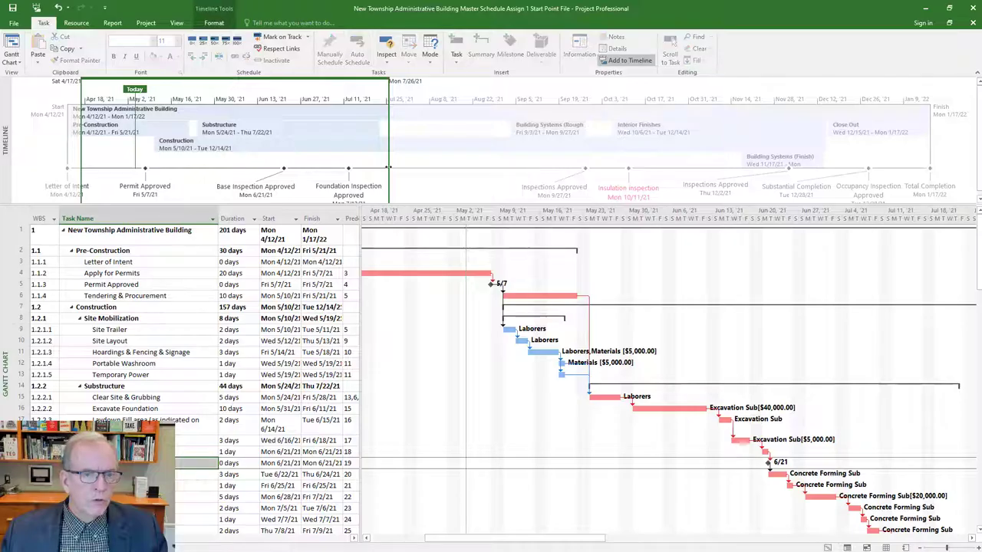
{"action": "left_click_drag", "start_coordinate": [389, 166], "coordinate": [969, 161]}
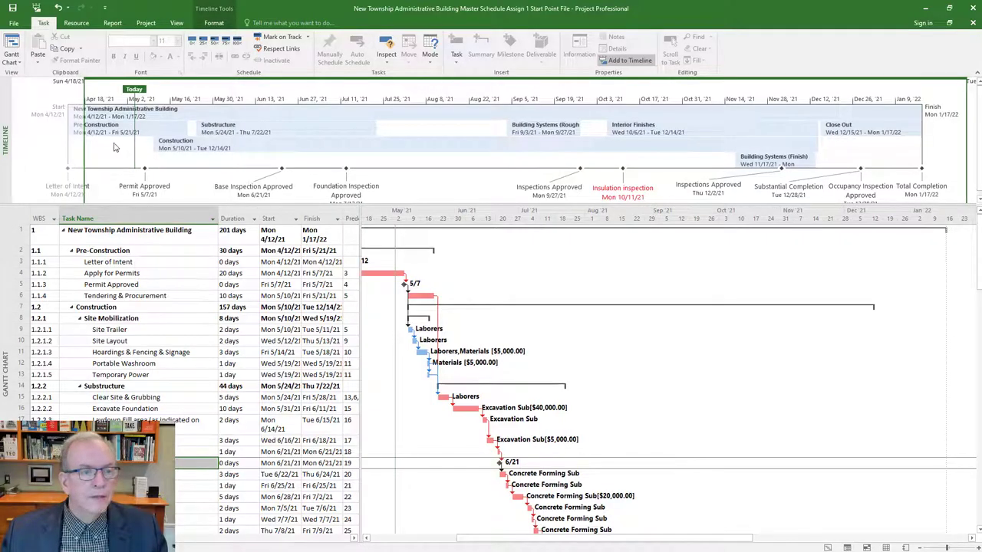
{"action": "left_click_drag", "start_coordinate": [40, 167], "coordinate": [16, 158]}
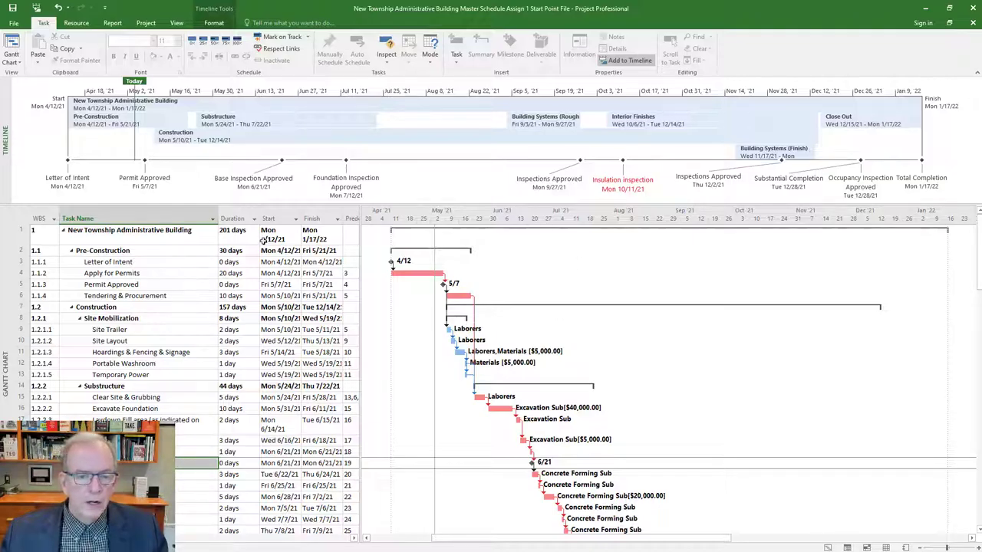
{"action": "left_click", "coordinate": [184, 519]}
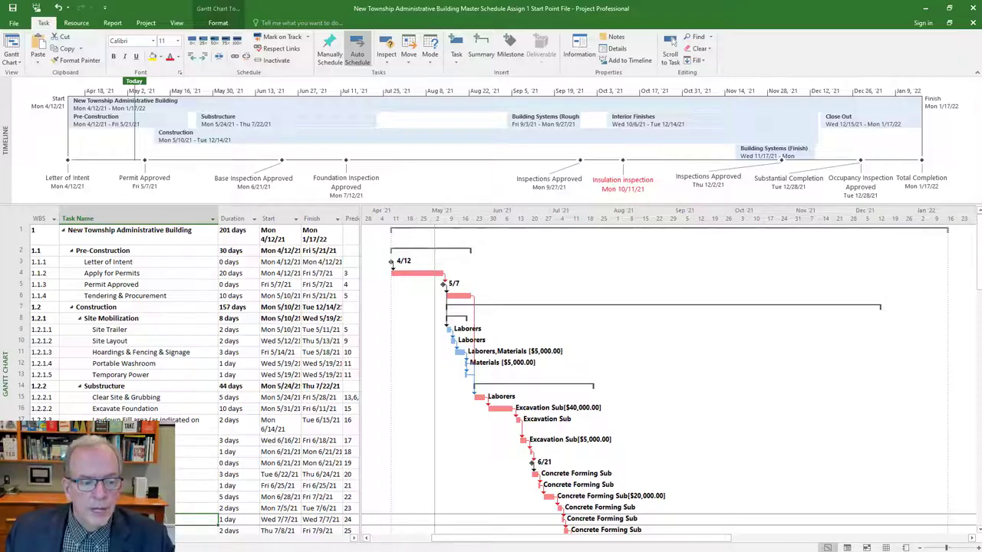
Capture the timeline and Gantt chart area with the Snipping Tool
{"action": "mouse_move", "coordinate": [190, 550]}
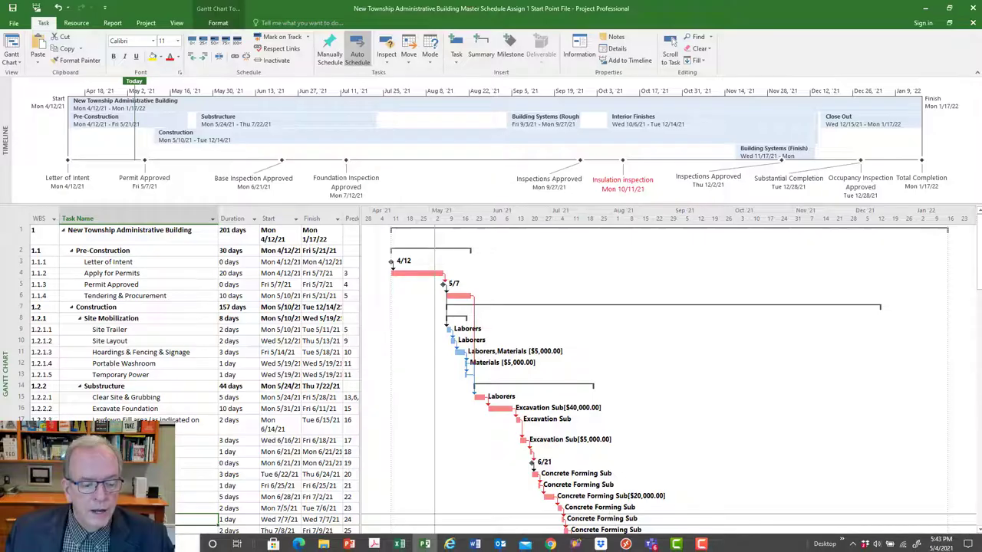
{"action": "left_click", "coordinate": [191, 550]}
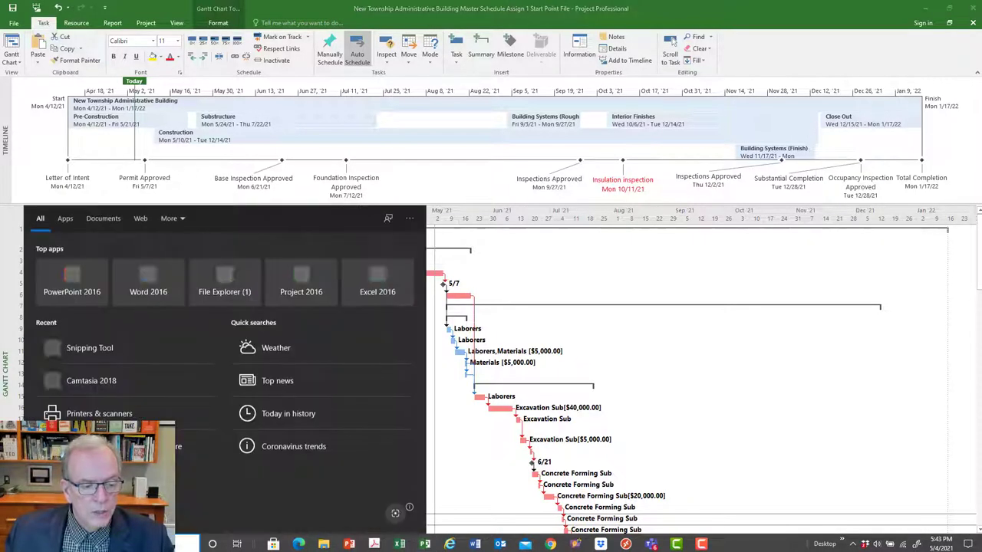
{"action": "type", "text": "s"}
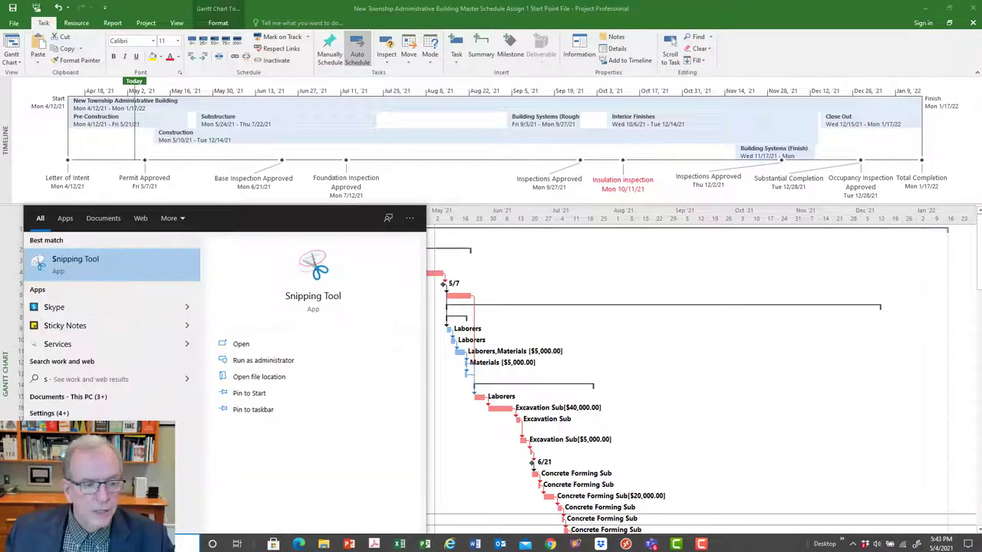
{"action": "left_click", "coordinate": [100, 263]}
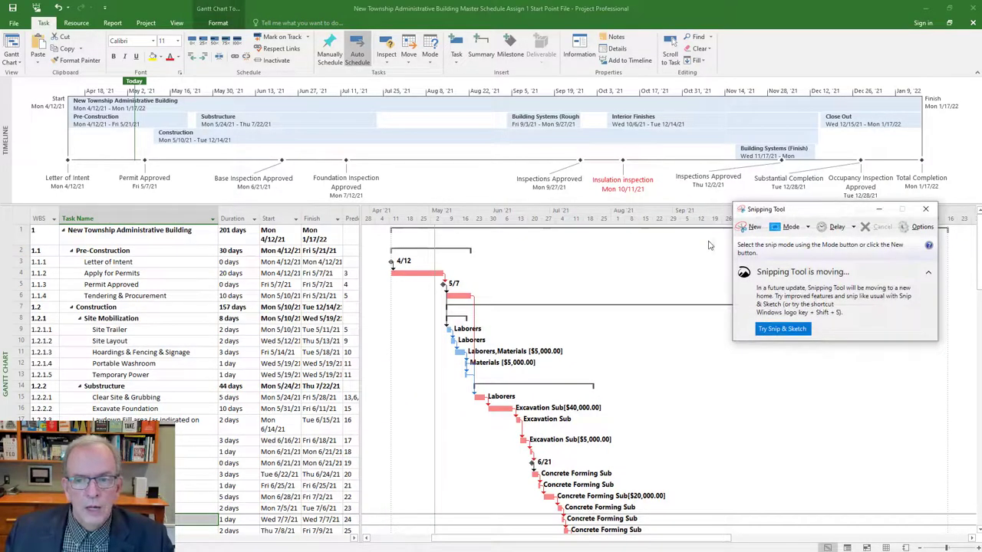
{"action": "left_click", "coordinate": [753, 228]}
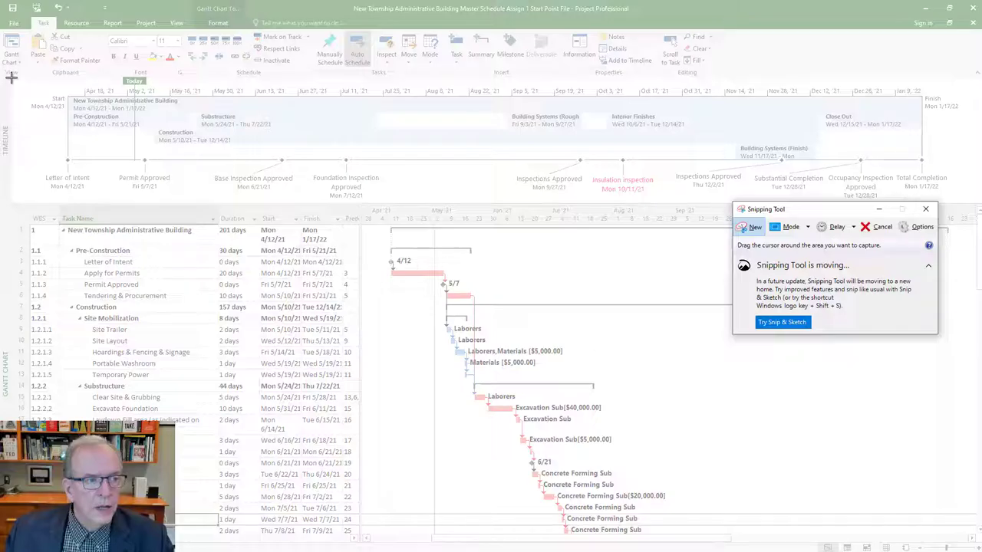
{"action": "left_click_drag", "start_coordinate": [10, 76], "coordinate": [973, 536]}
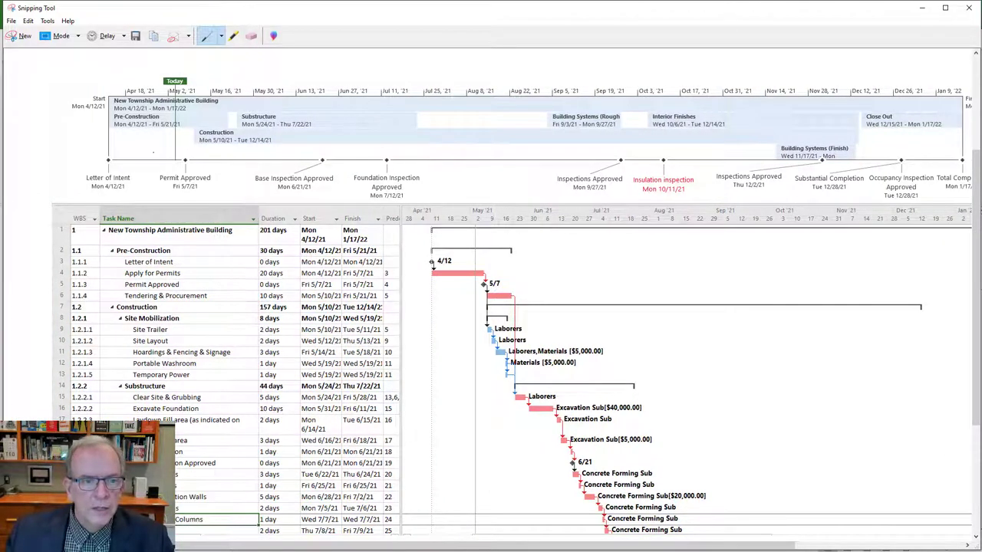
Copy the snip and switch to the PowerPoint presentation
{"action": "right_click", "coordinate": [146, 152]}
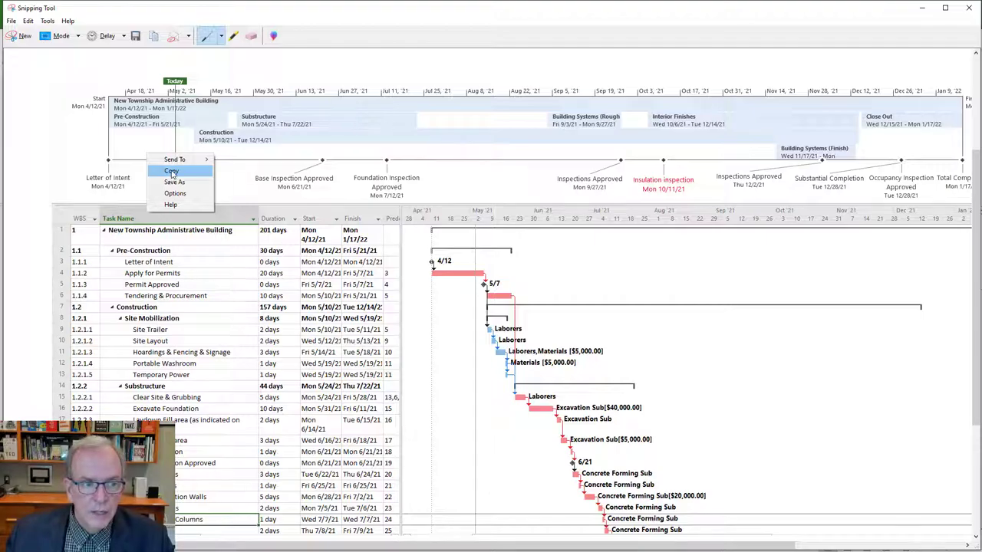
{"action": "left_click", "coordinate": [172, 171]}
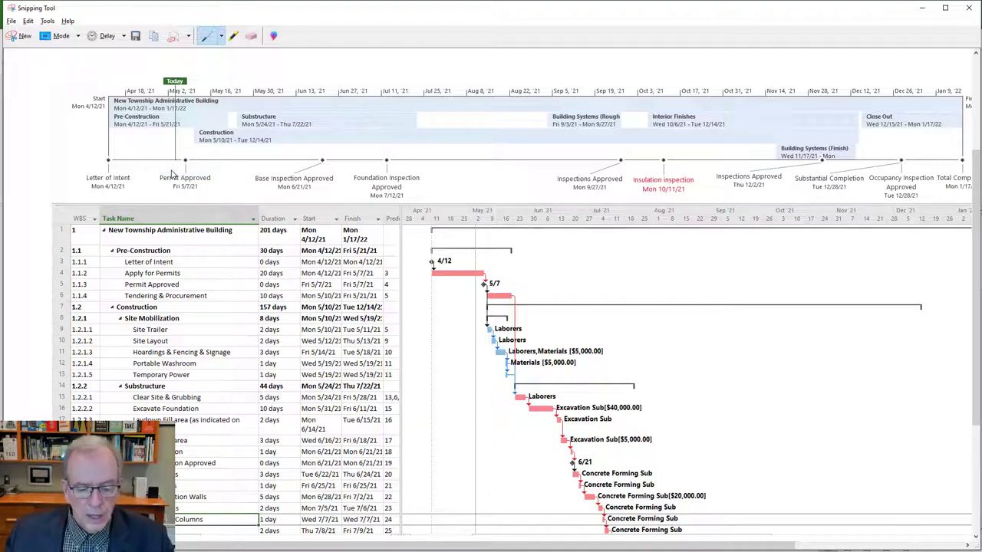
{"action": "key", "text": "alt+Tab"}
{"action": "key", "text": "alt+Tab"}
{"action": "key", "text": "alt+Tab"}
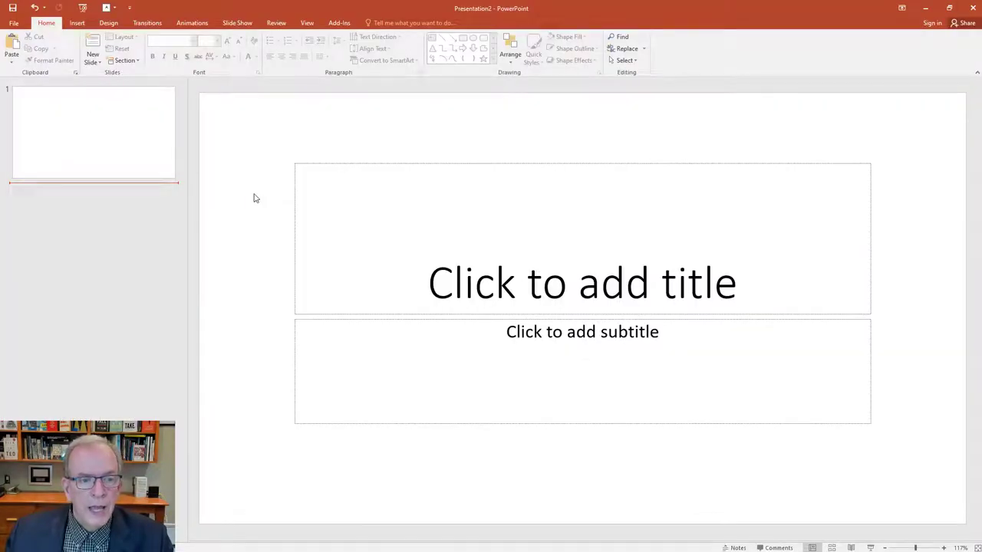
Paste the Gantt screenshot onto slide 1, then shrink and position it to fit
{"action": "left_click", "coordinate": [256, 198]}
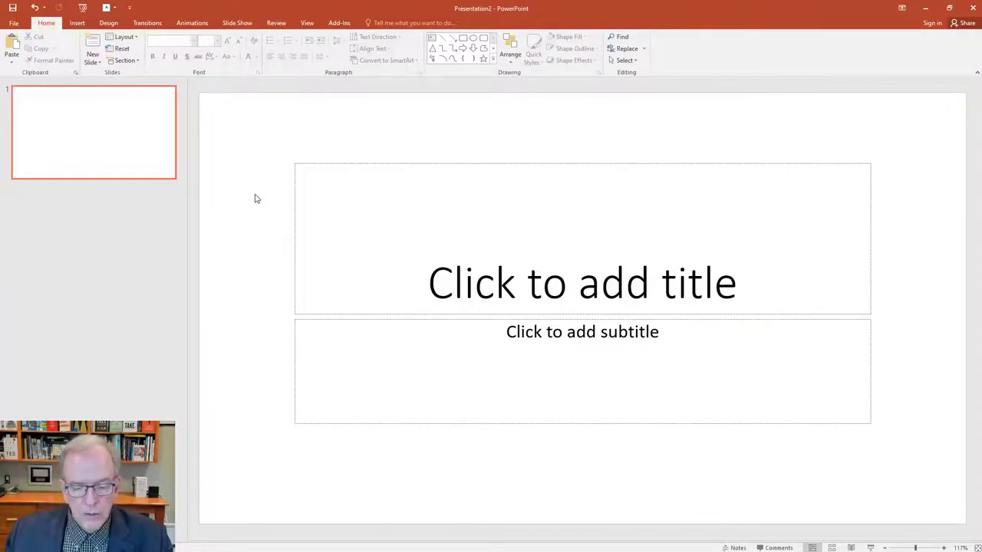
{"action": "key", "text": "ctrl+v"}
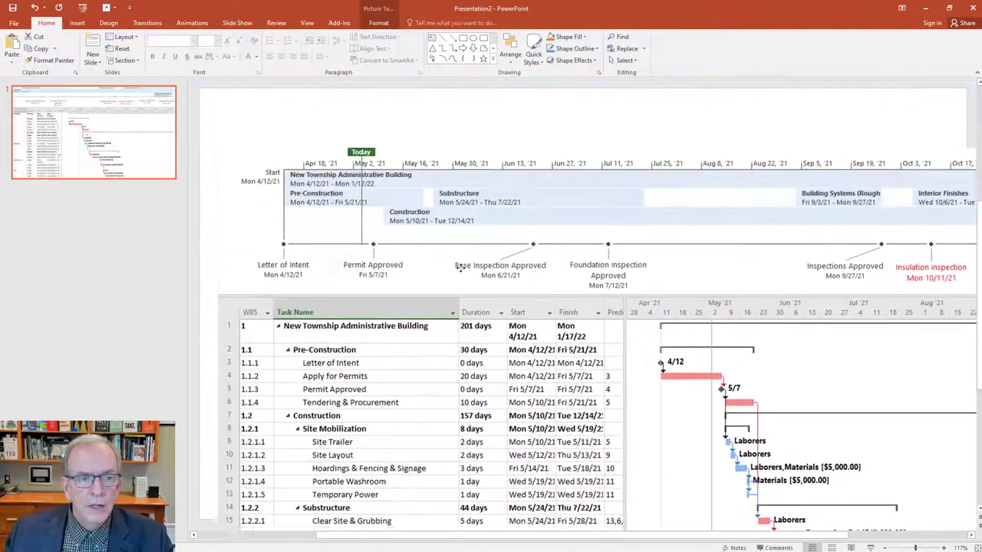
{"action": "left_click_drag", "start_coordinate": [458, 265], "coordinate": [450, 254]}
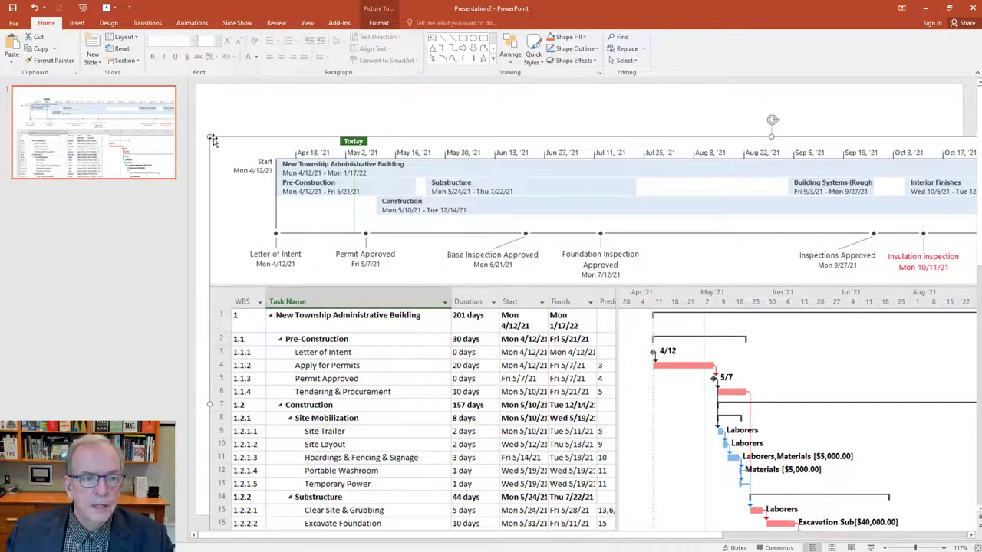
{"action": "left_click_drag", "start_coordinate": [211, 136], "coordinate": [288, 158]}
{"action": "left_click_drag", "start_coordinate": [453, 261], "coordinate": [367, 213]}
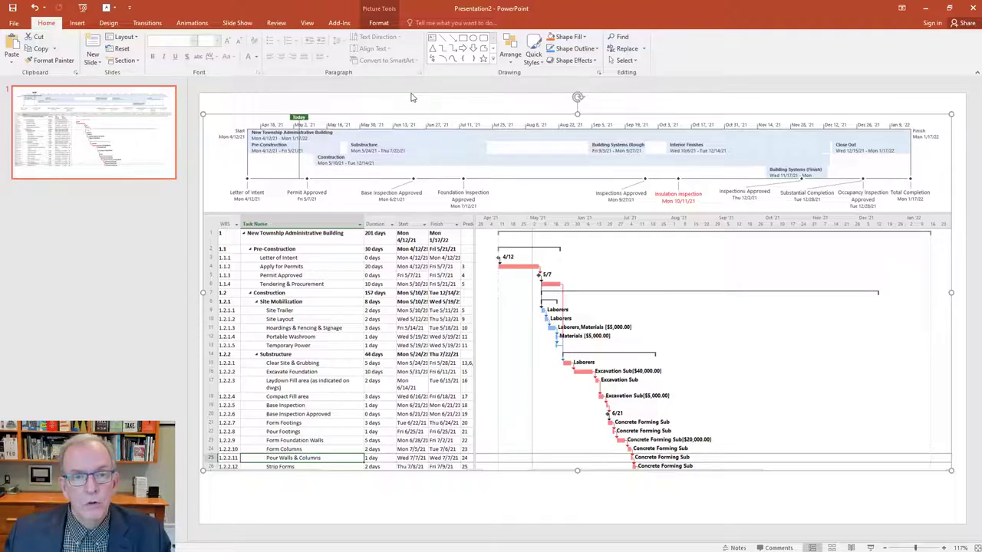
{"action": "left_click", "coordinate": [432, 38]}
{"action": "mouse_move", "coordinate": [600, 201]}
{"action": "left_mouse_down"}
{"action": "mouse_move", "coordinate": [683, 294]}
{"action": "mouse_move", "coordinate": [741, 279]}
{"action": "left_mouse_up"}
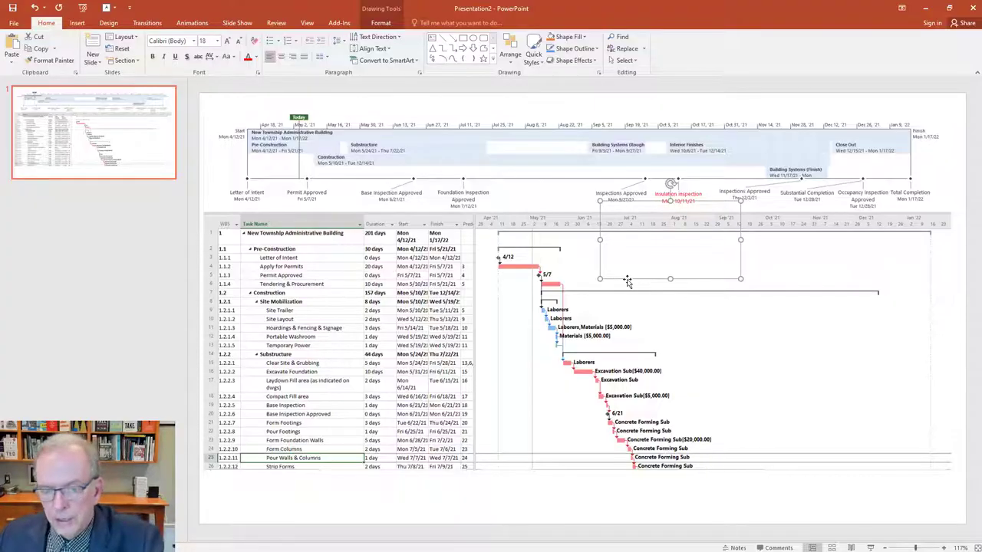
{"action": "key", "text": "Escape"}
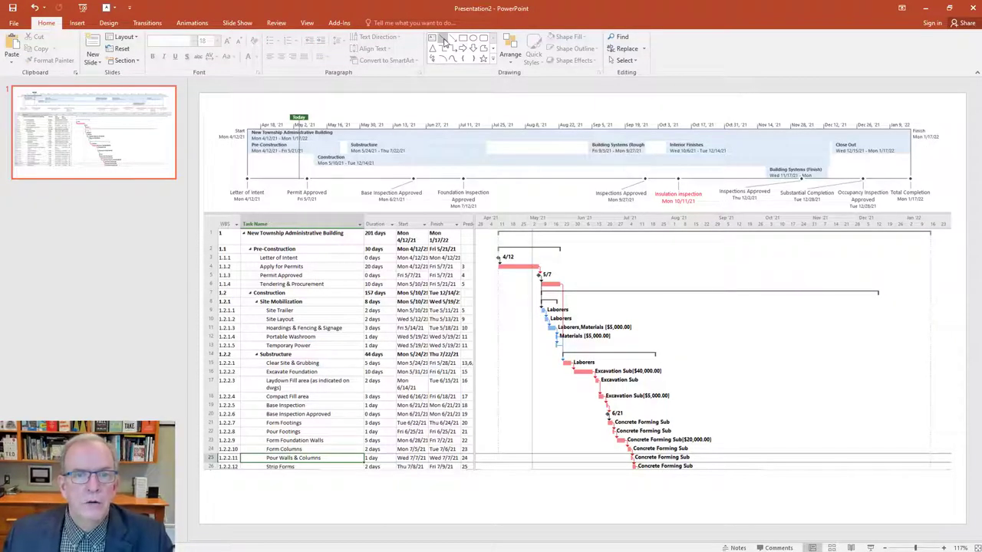
{"action": "left_click", "coordinate": [452, 40]}
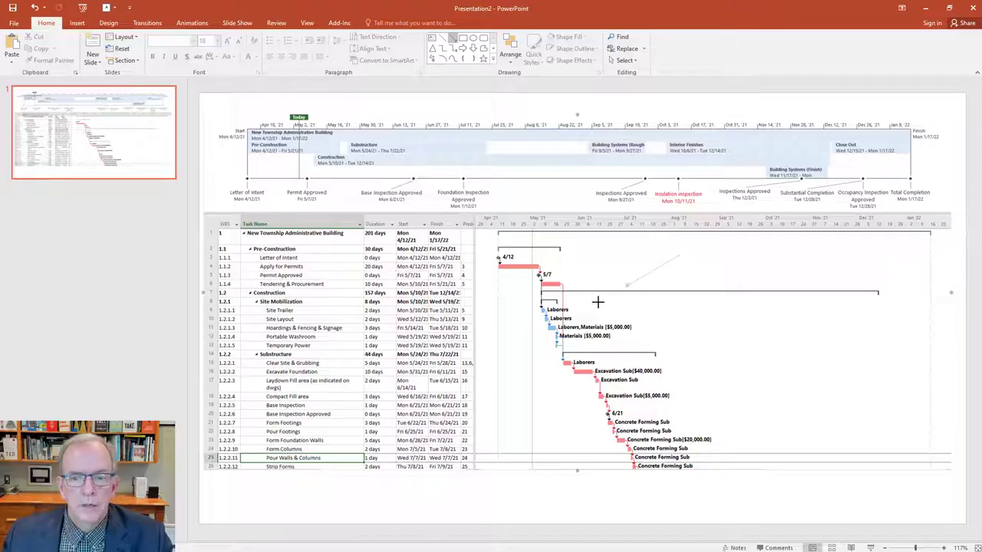
{"action": "left_click_drag", "start_coordinate": [576, 312], "coordinate": [635, 301]}
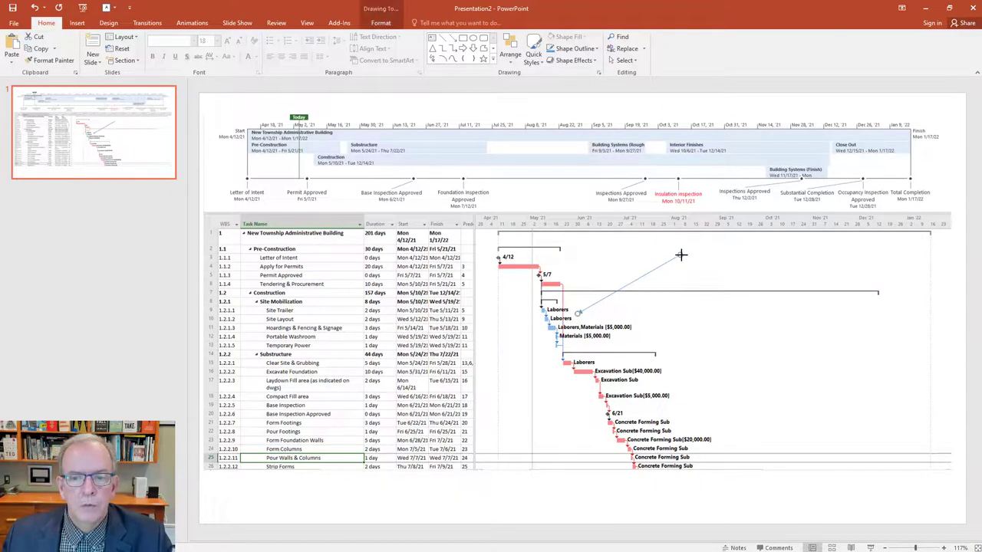
{"action": "left_click_drag", "start_coordinate": [667, 181], "coordinate": [668, 191]}
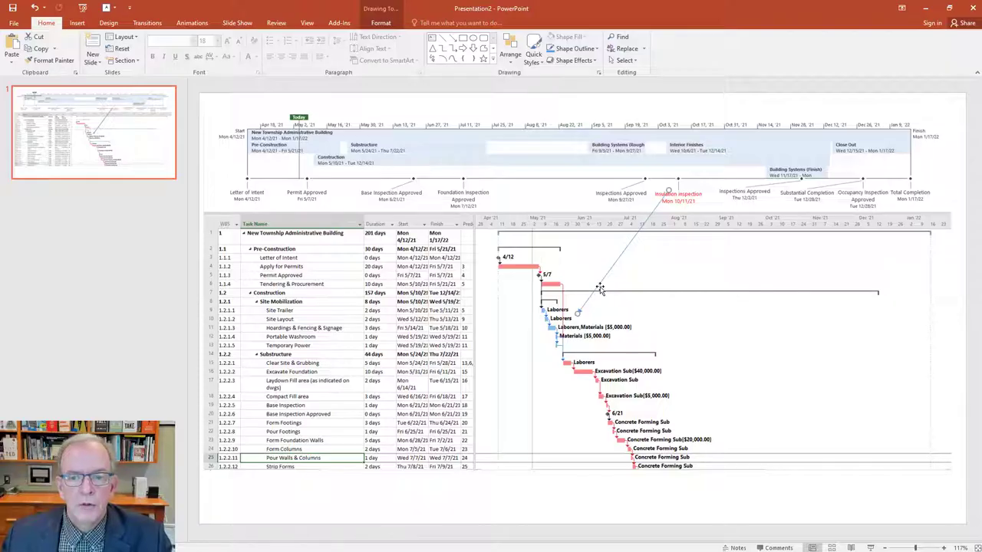
{"action": "key", "text": "Delete"}
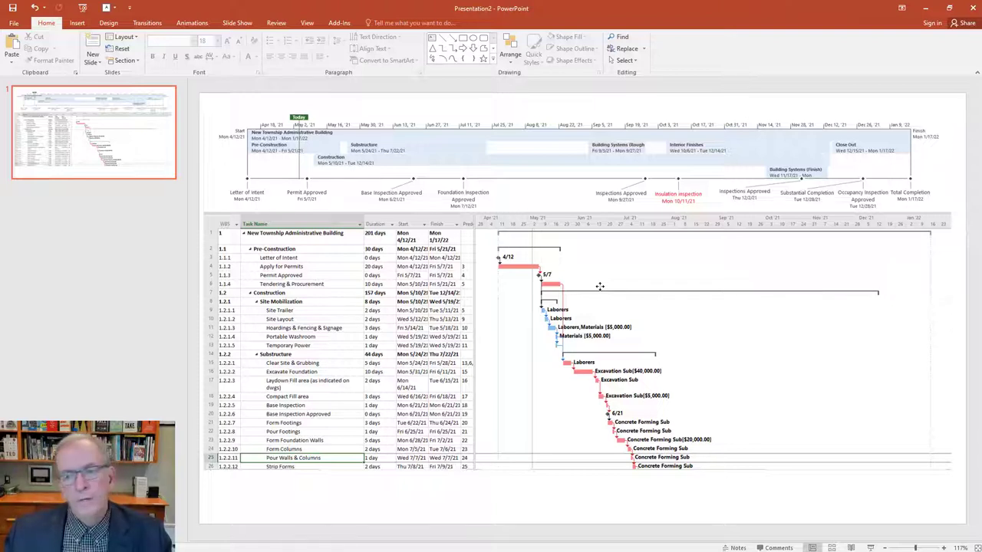
{"action": "left_click", "coordinate": [538, 292]}
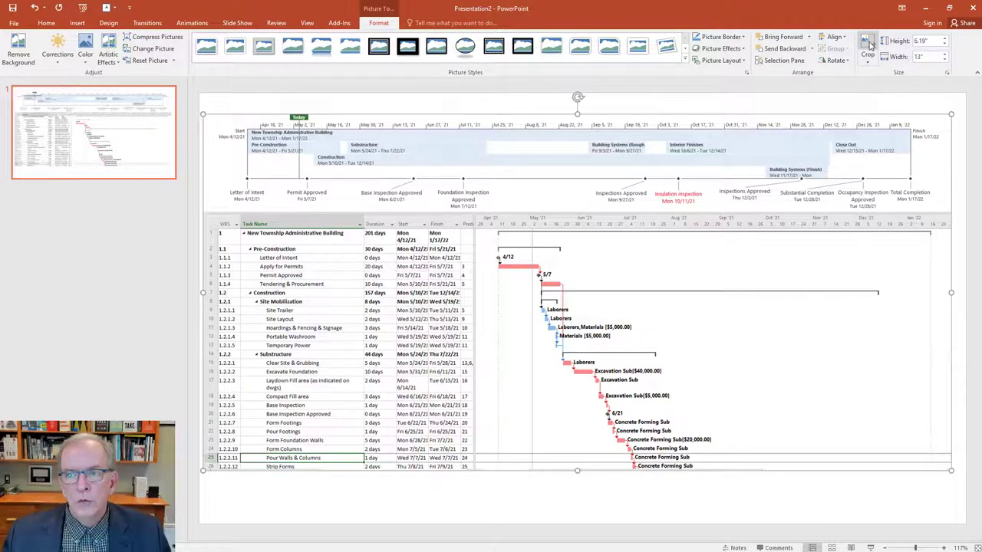
Crop the slide's screenshot down to just the timeline, then return to Microsoft Project
{"action": "left_click", "coordinate": [869, 45]}
{"action": "left_click_drag", "start_coordinate": [577, 470], "coordinate": [582, 210]}
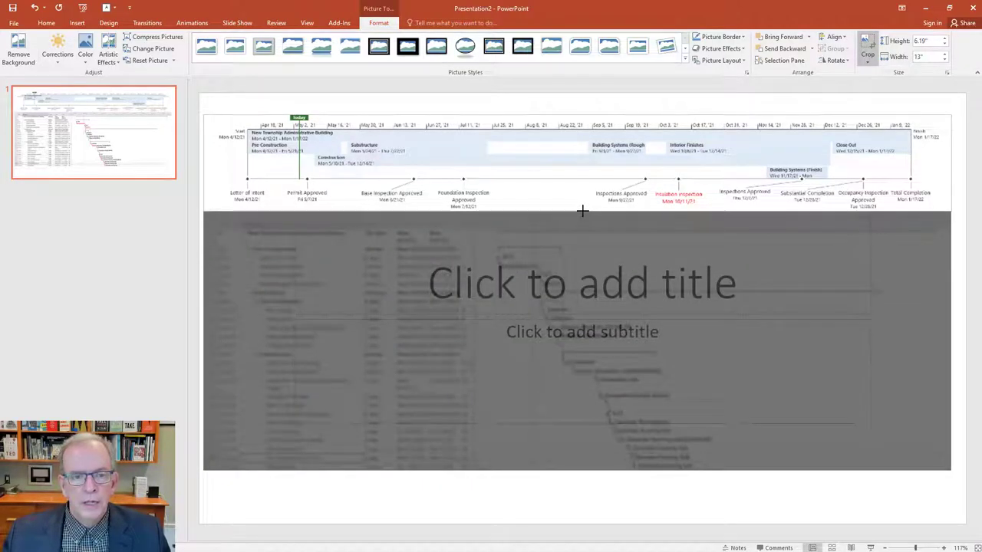
{"action": "left_click", "coordinate": [556, 497]}
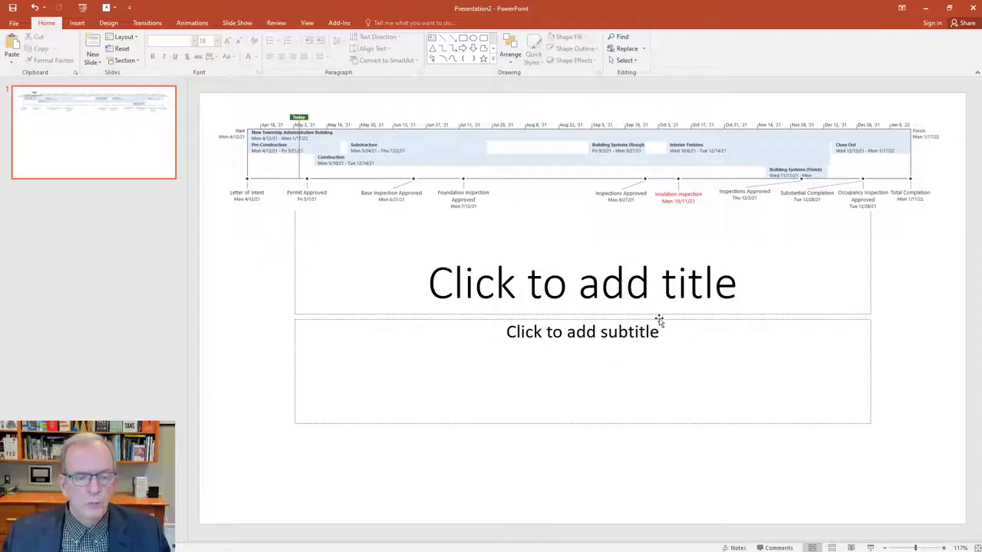
{"action": "key", "text": "alt+Tab"}
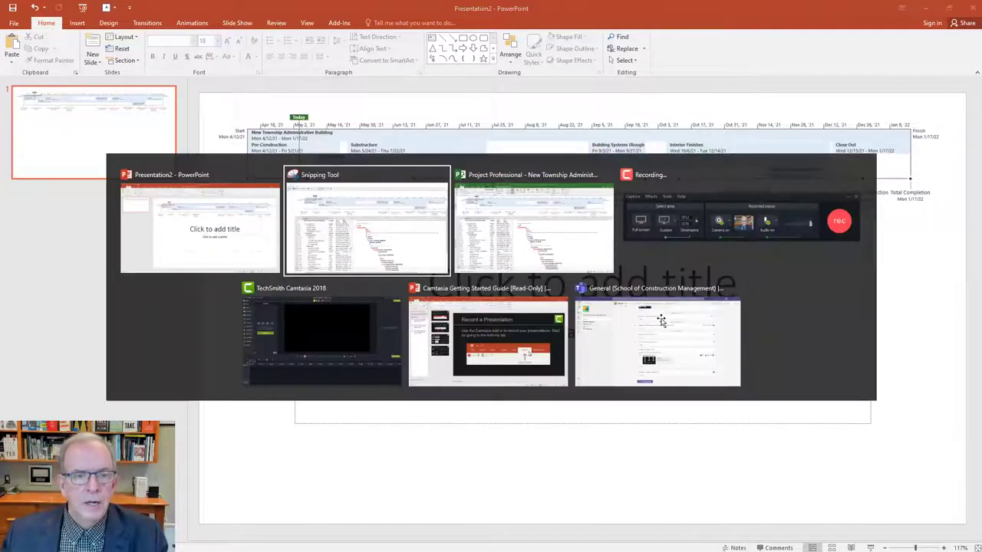
{"action": "key", "text": "Tab"}
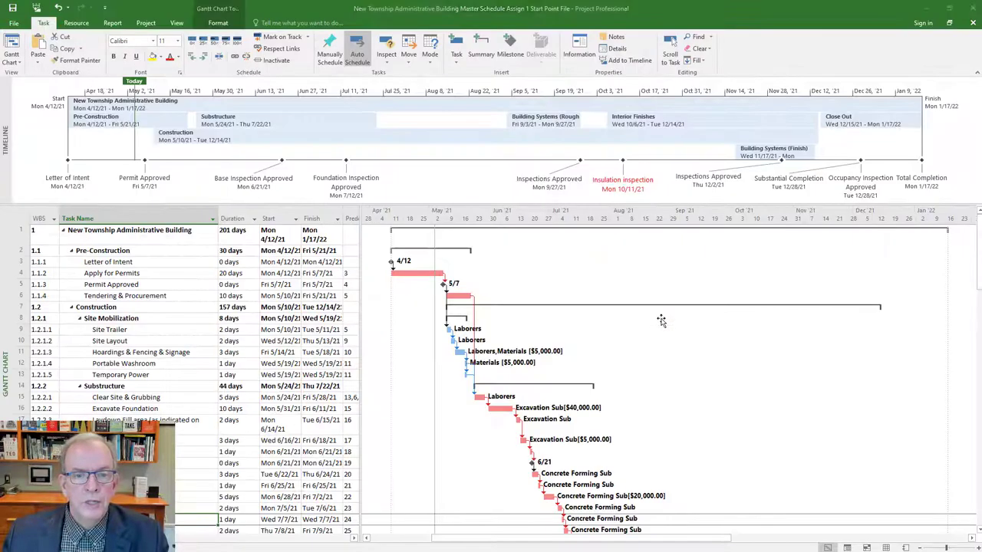
{"action": "double_click", "coordinate": [579, 221]}
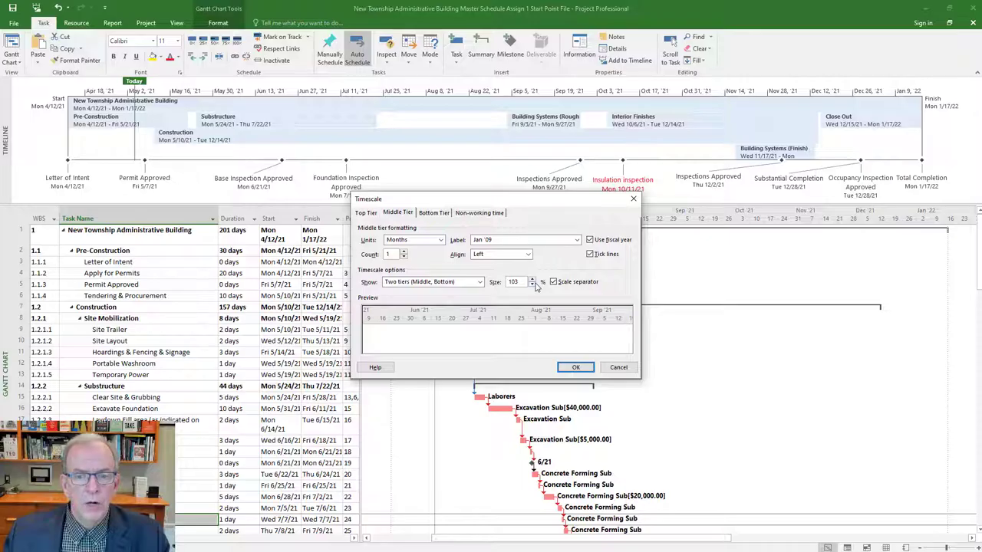
{"action": "left_click", "coordinate": [604, 367]}
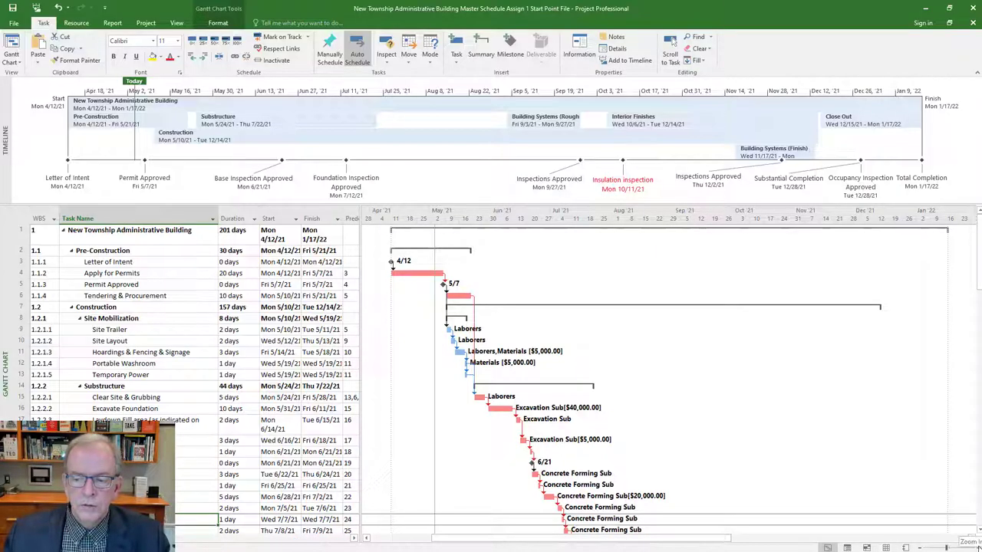
Zoom the Gantt chart in to weekdays, then back out to a quarters-over-months timescale
{"action": "left_click", "coordinate": [972, 547]}
{"action": "left_click", "coordinate": [972, 547]}
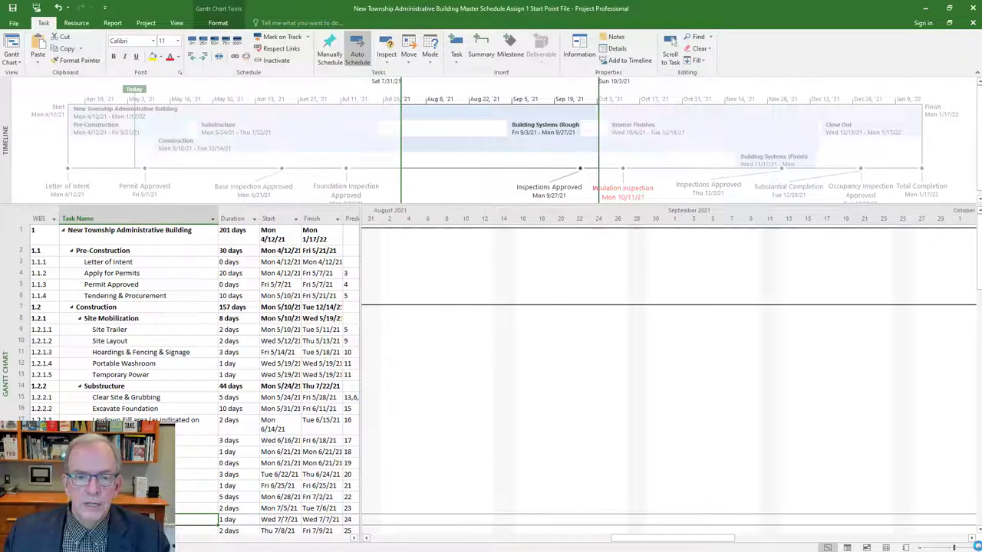
{"action": "left_click", "coordinate": [972, 547]}
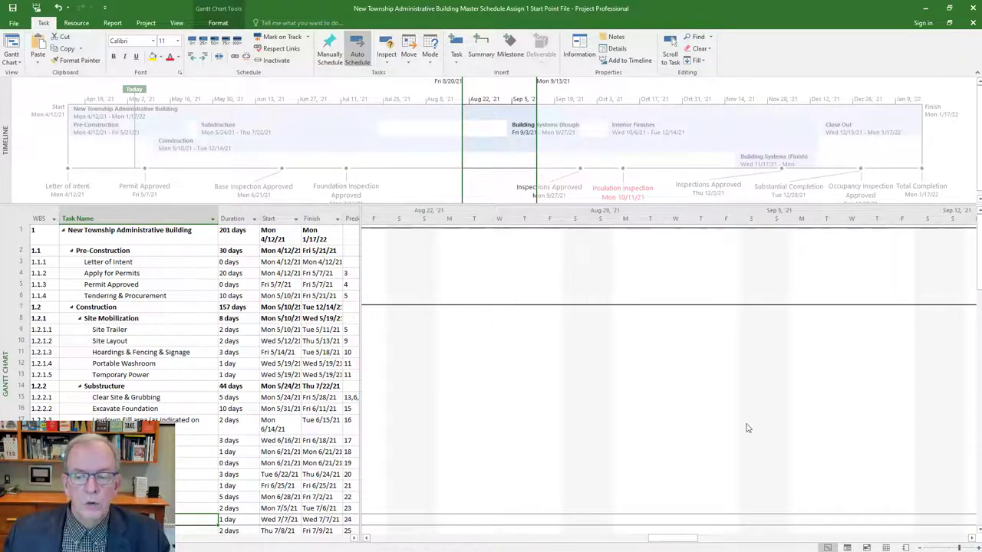
{"action": "left_click", "coordinate": [923, 549]}
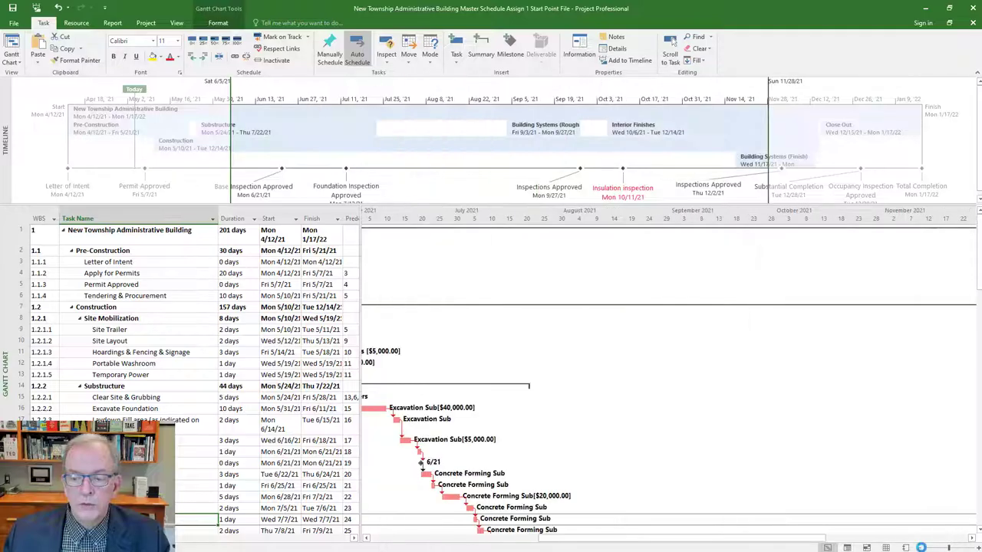
{"action": "left_click", "coordinate": [923, 549]}
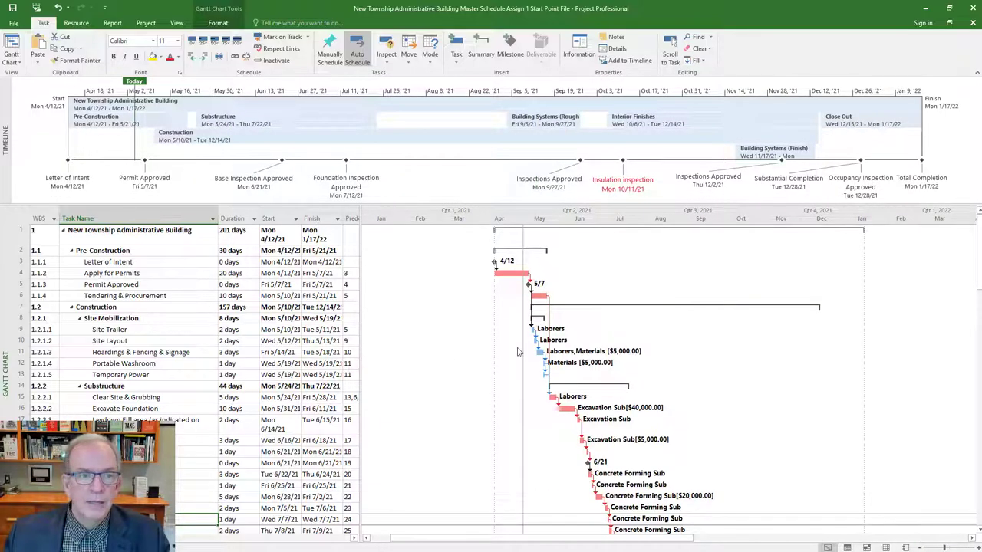
{"action": "left_click", "coordinate": [177, 23]}
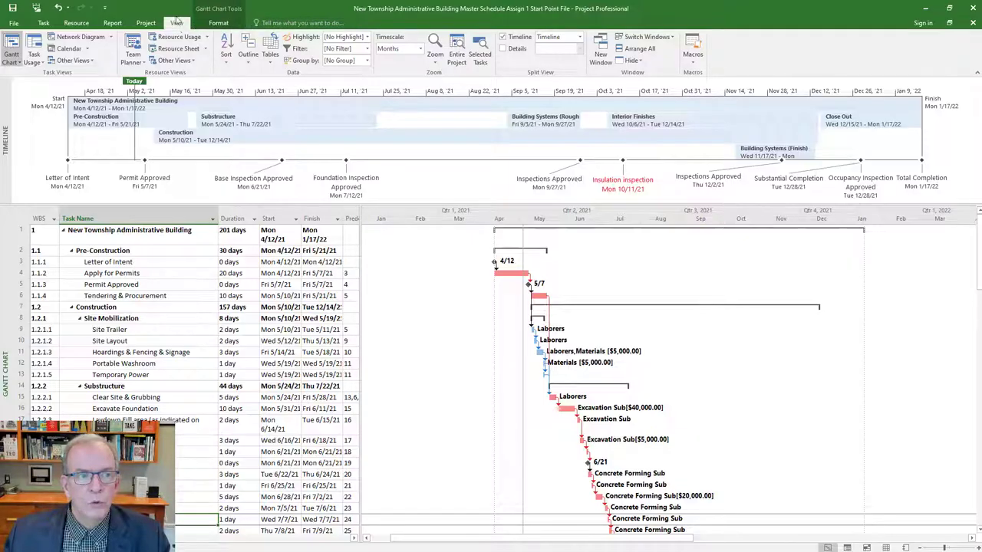
Set the Gantt timescale to Days and reduce its size so mid-April to early June fits
{"action": "left_click", "coordinate": [420, 49]}
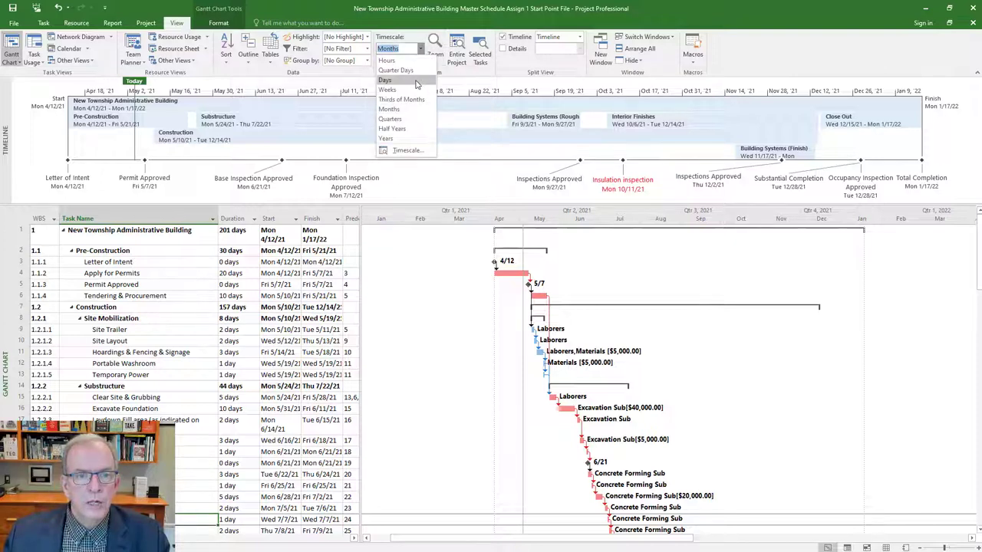
{"action": "left_click", "coordinate": [417, 82]}
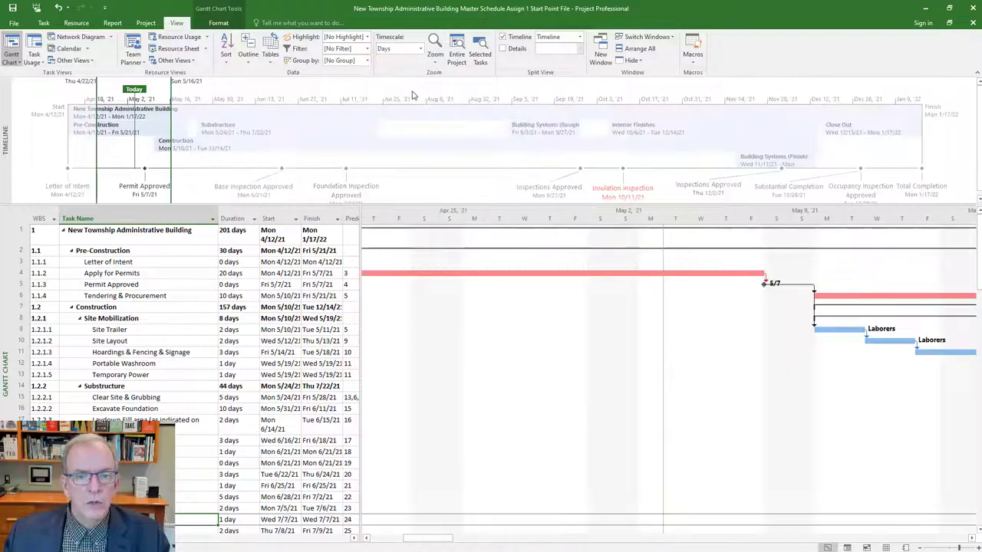
{"action": "double_click", "coordinate": [573, 220]}
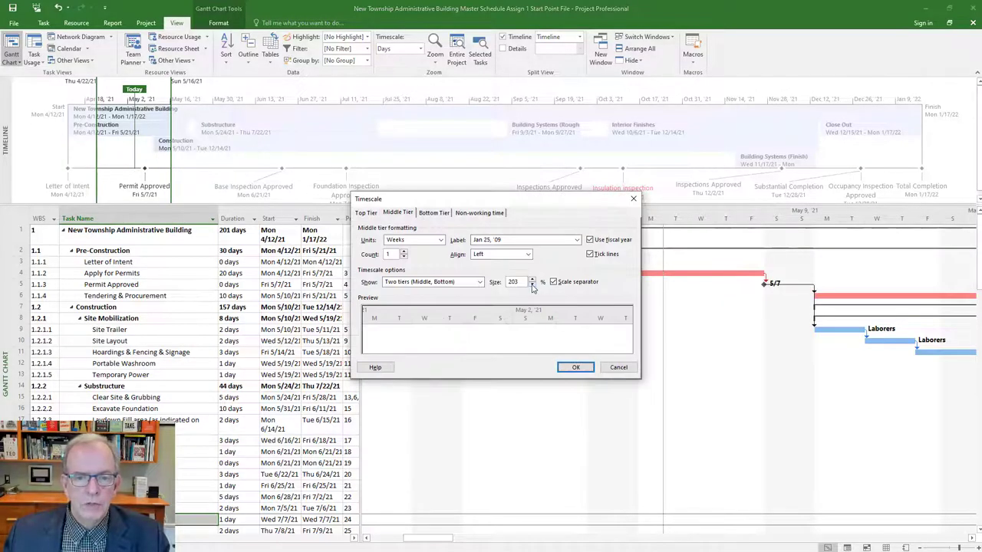
{"action": "left_click_drag", "start_coordinate": [533, 285], "coordinate": [532, 285]}
{"action": "left_click", "coordinate": [568, 368]}
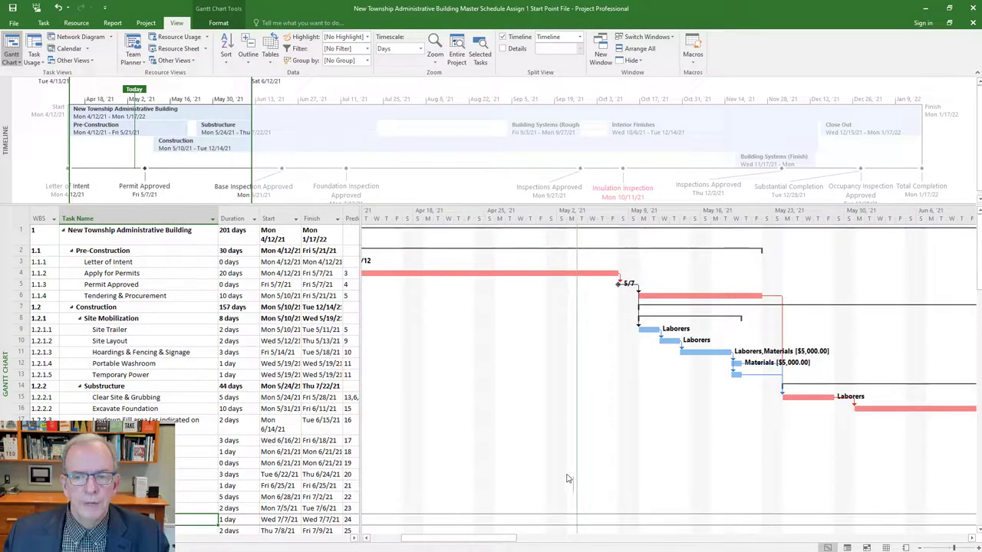